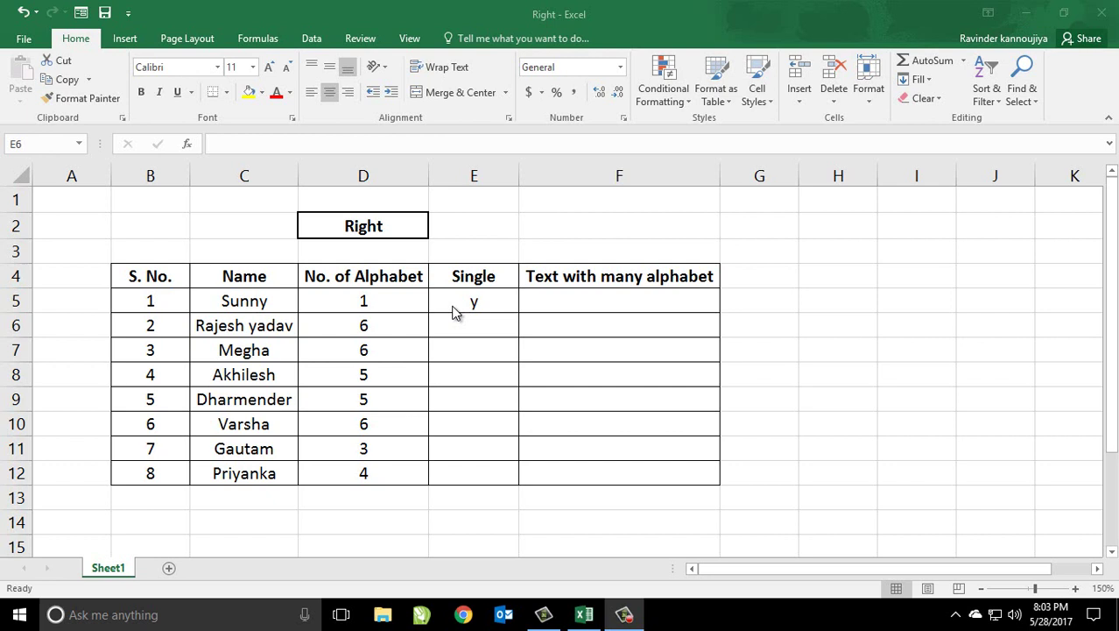
- Inspect the first name's Single cell and the names in column C, ending back on E5
left_click(453, 301)
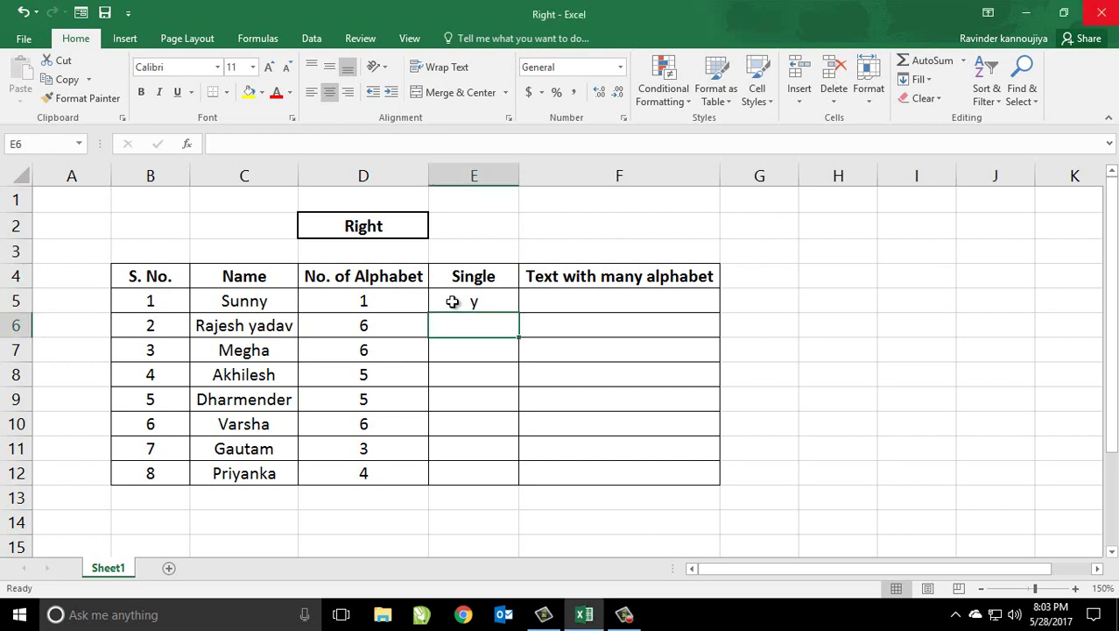
left_click(238, 303)
key("Up")
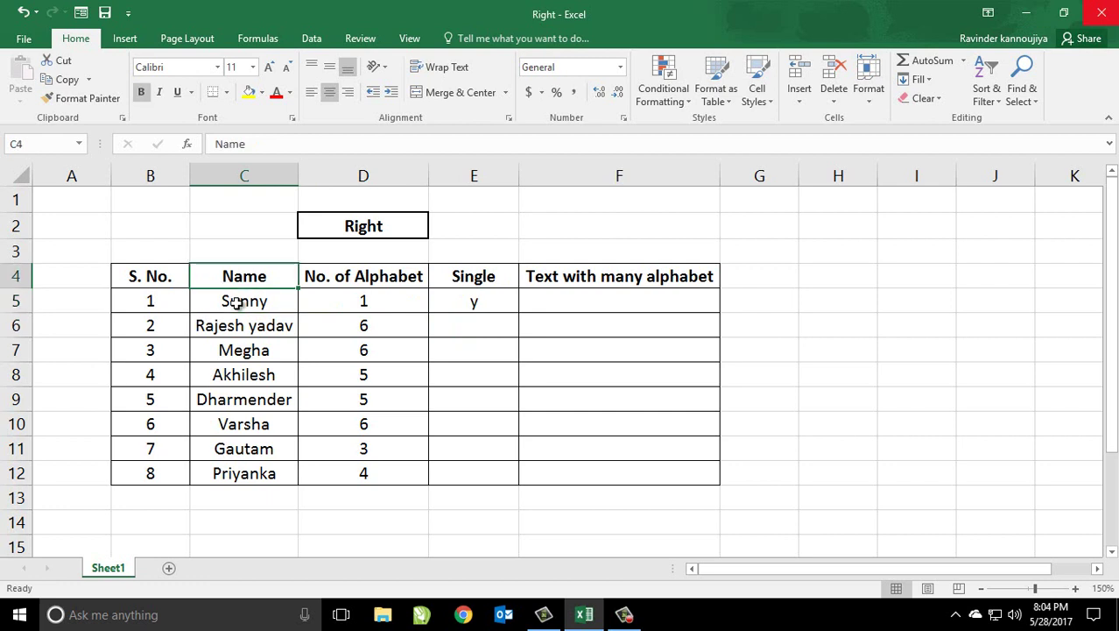
key("Down")
key("Down")
key("Down")
key("Up")
key("Up")
key("Down")
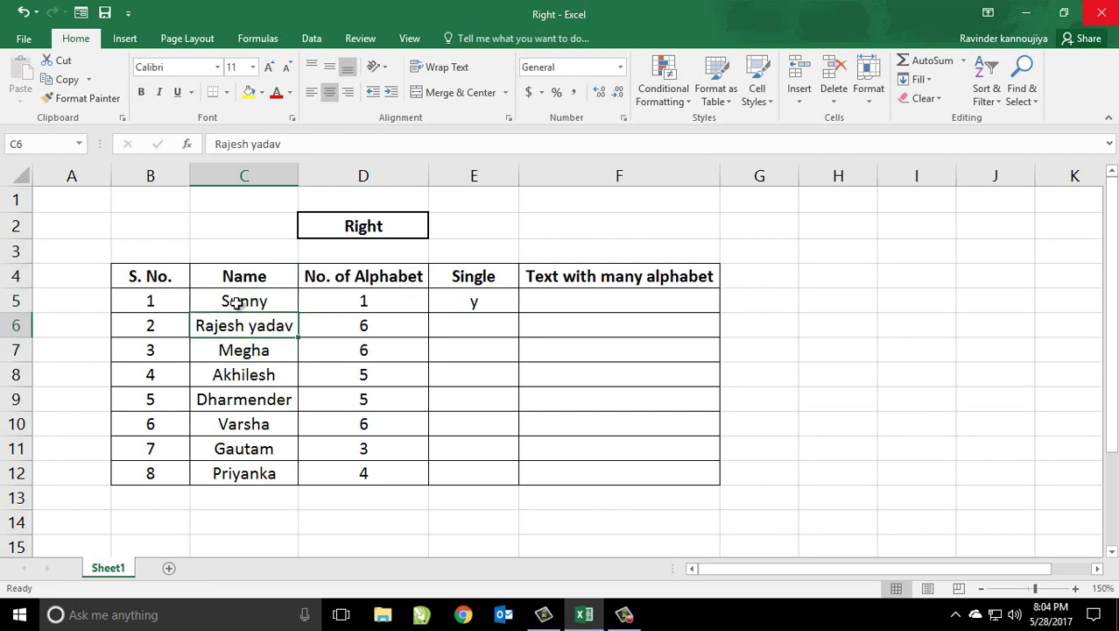
key("Down")
key("Down")
key("Up")
key("Up")
key("Up")
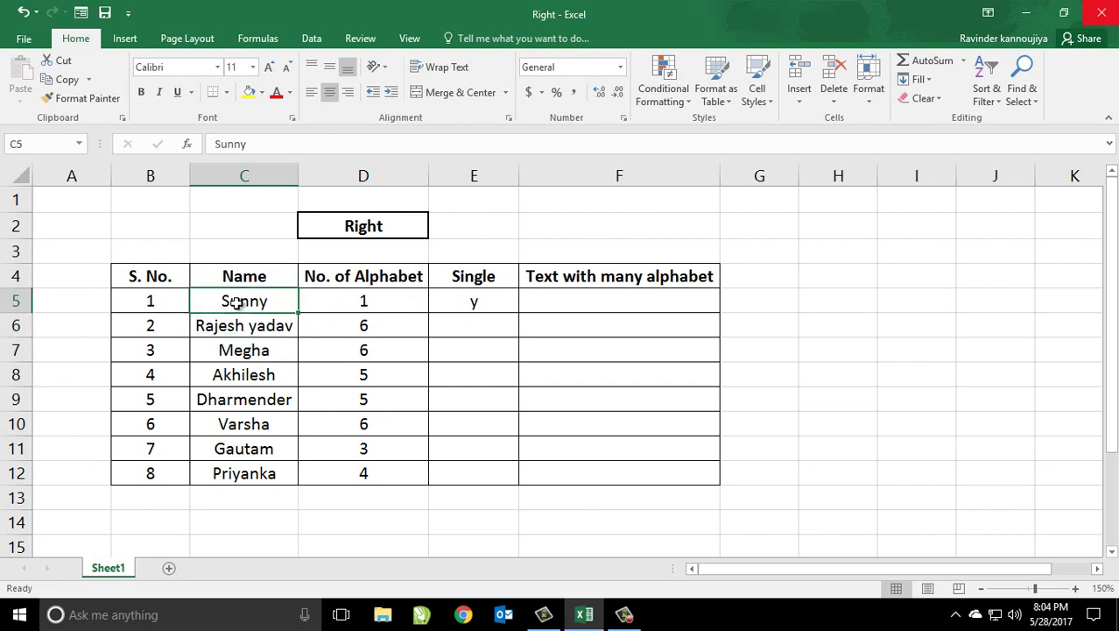
key("Right")
key("Right")
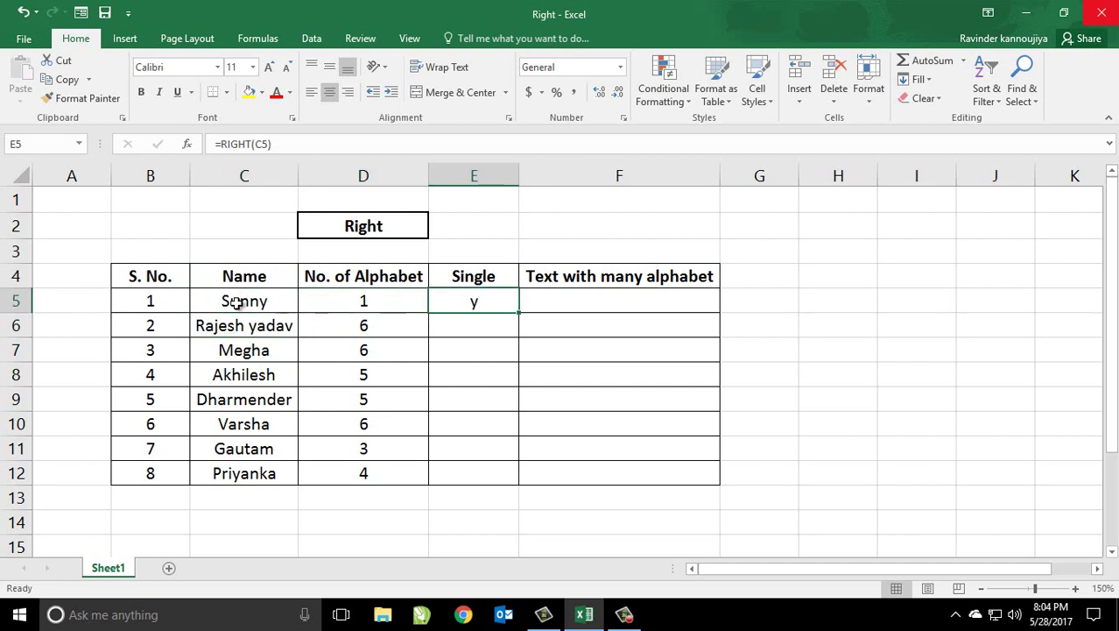
- Enter =RIGHT(C5) in E5 so it shows the last letter, y
type("=")
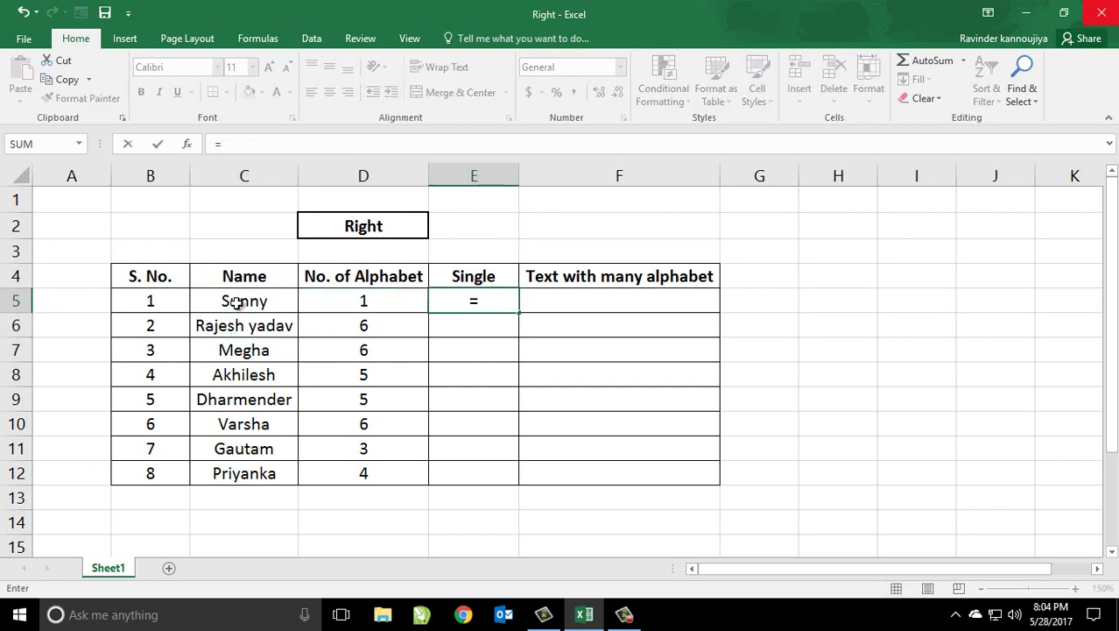
type("right")
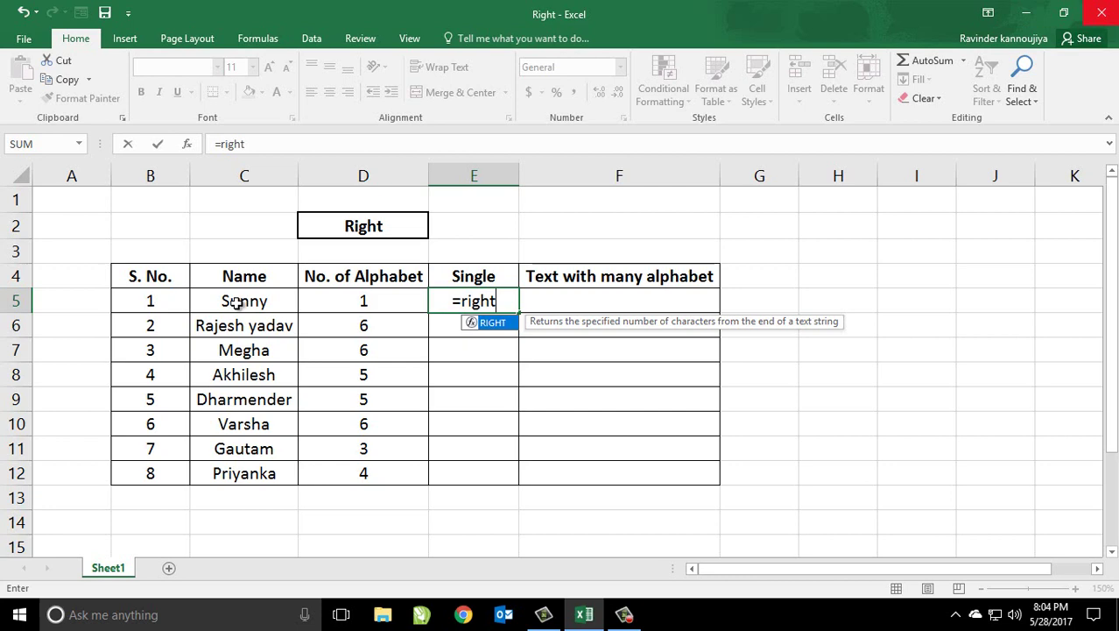
key("Tab")
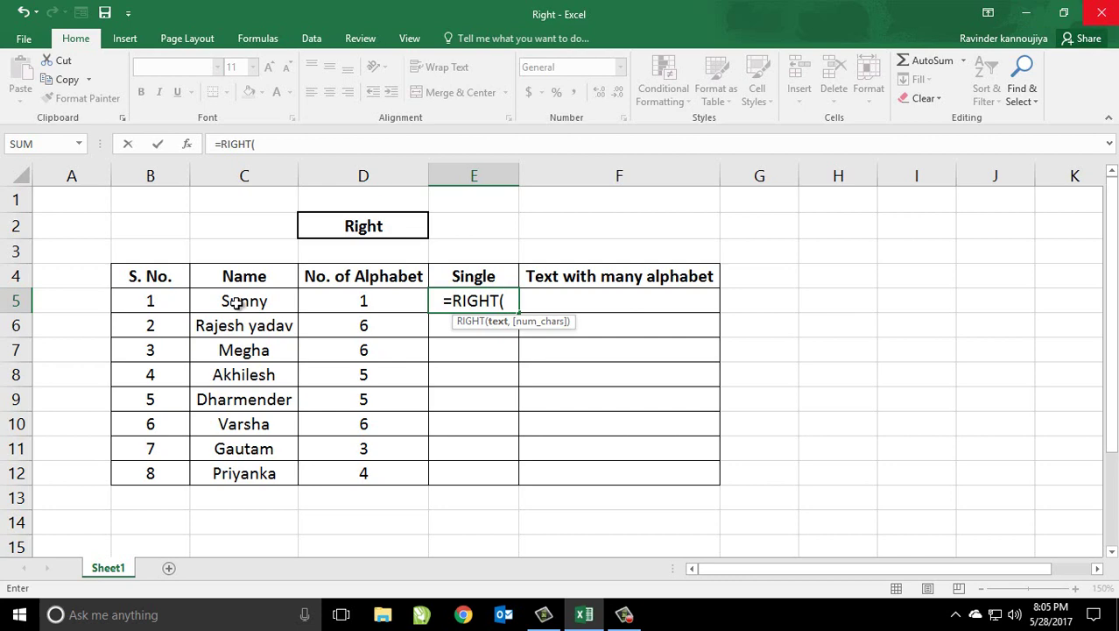
left_click(238, 303)
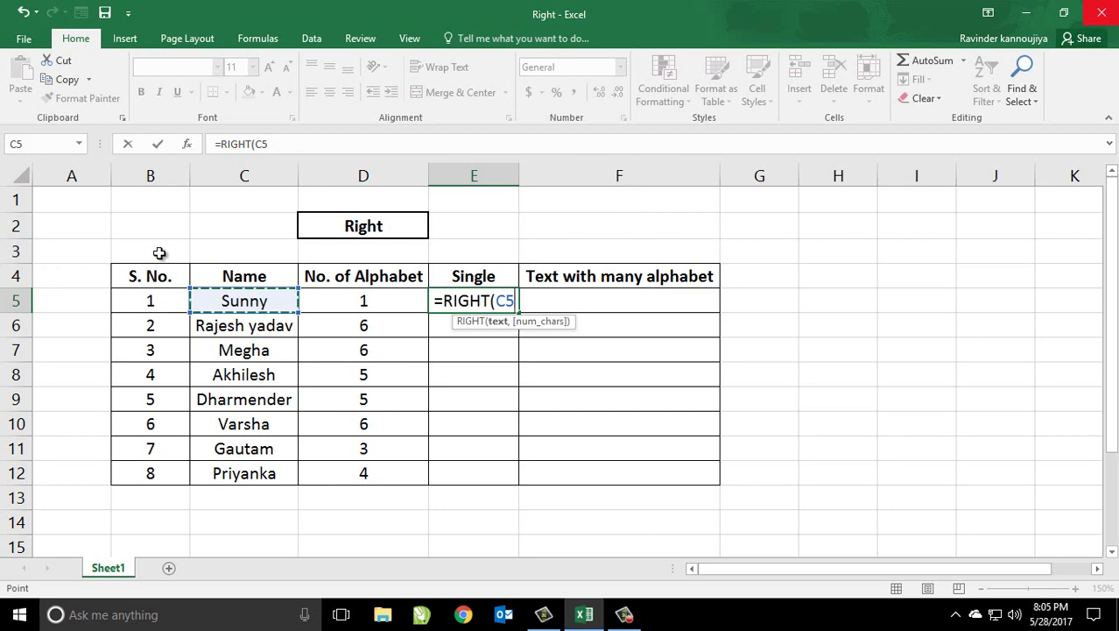
type(")")
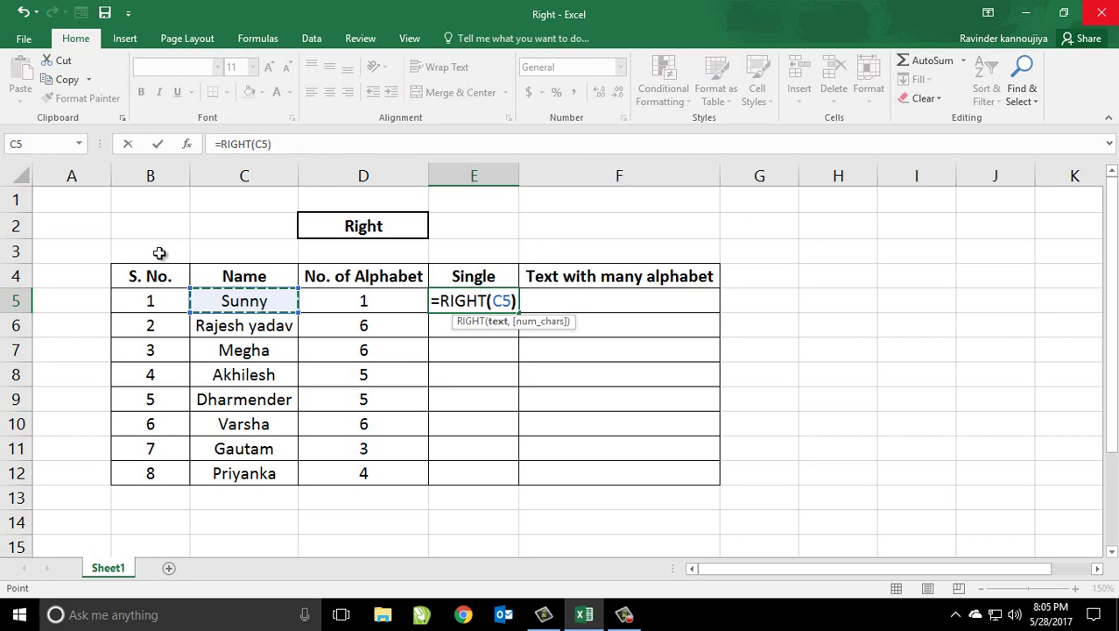
key("Return")
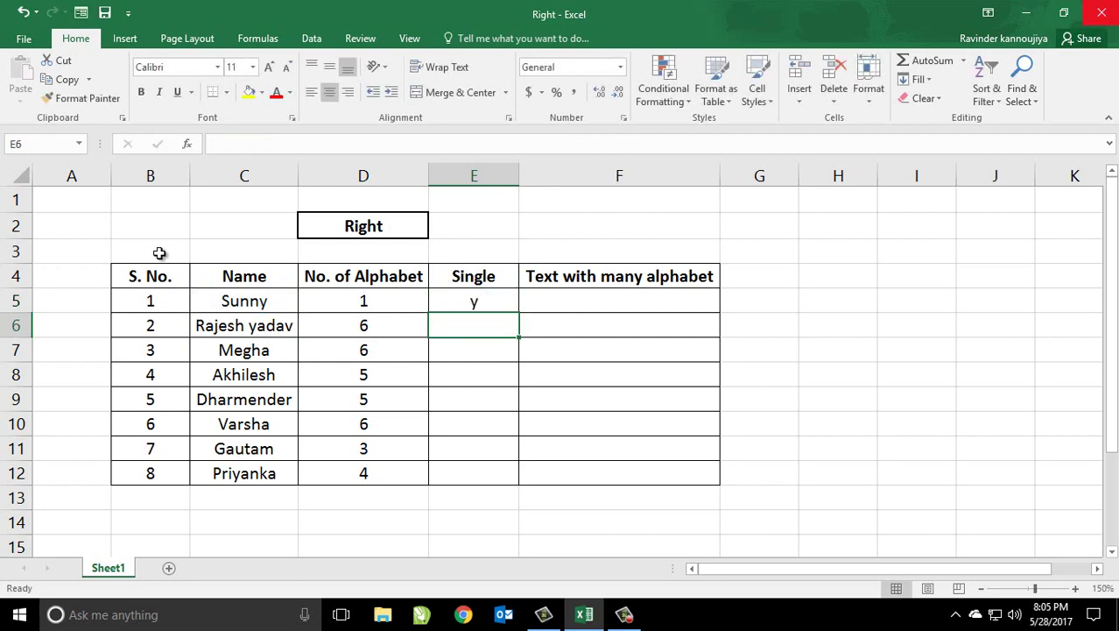
- Copy the E5 formula down to E12, giving last letters v, a, h, r, a, m, a
key("Up")
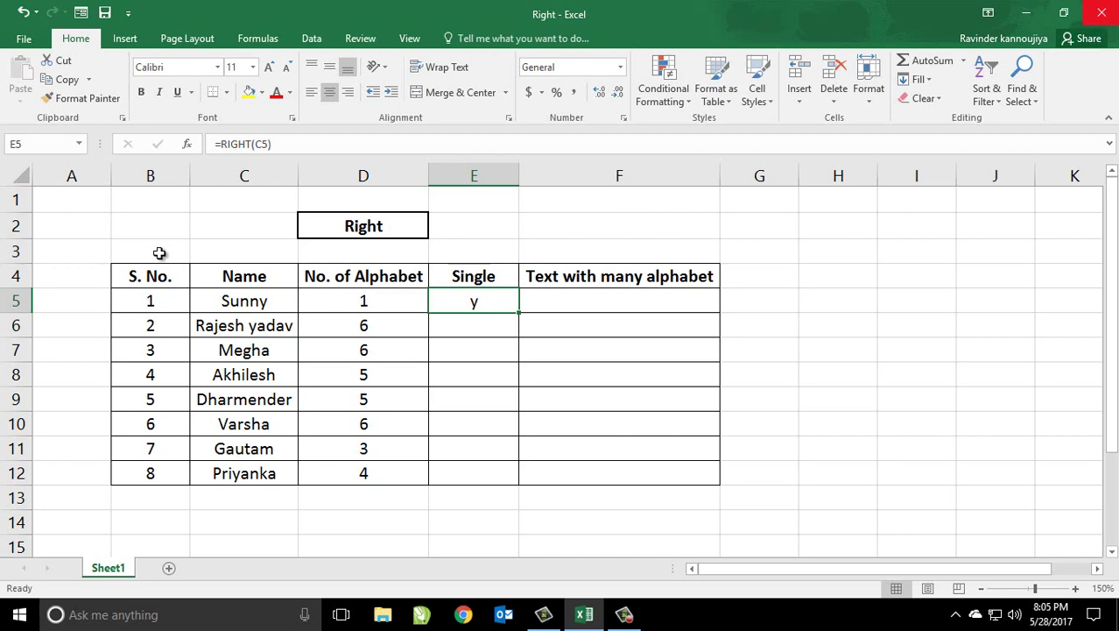
key("ctrl+c")
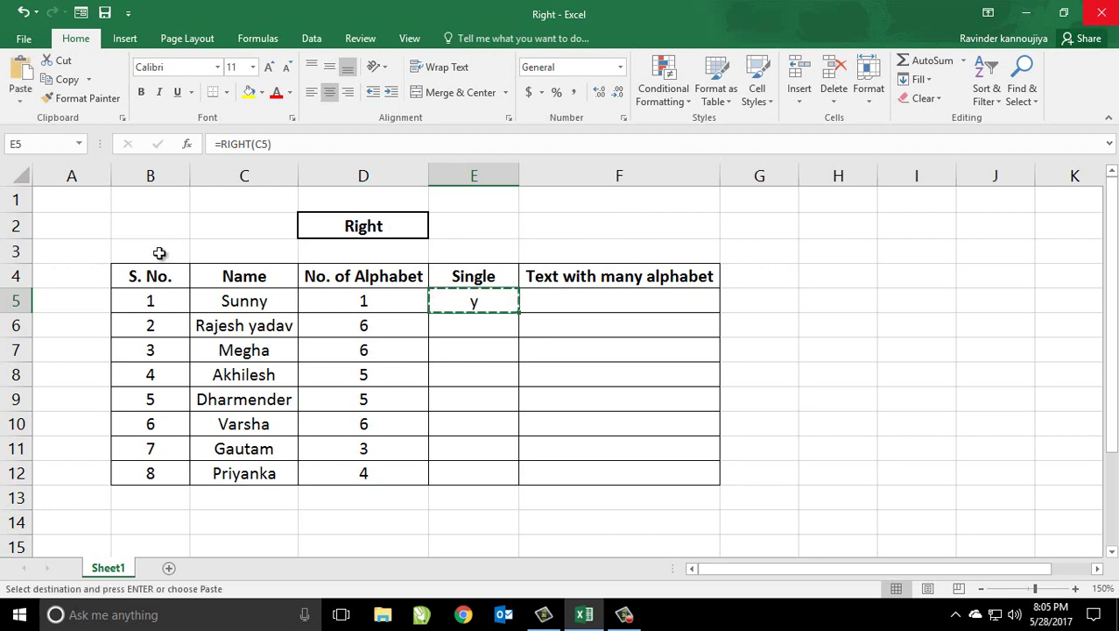
key("shift+Down")
key("shift+Down")
key("shift+Down")
key("shift+Down")
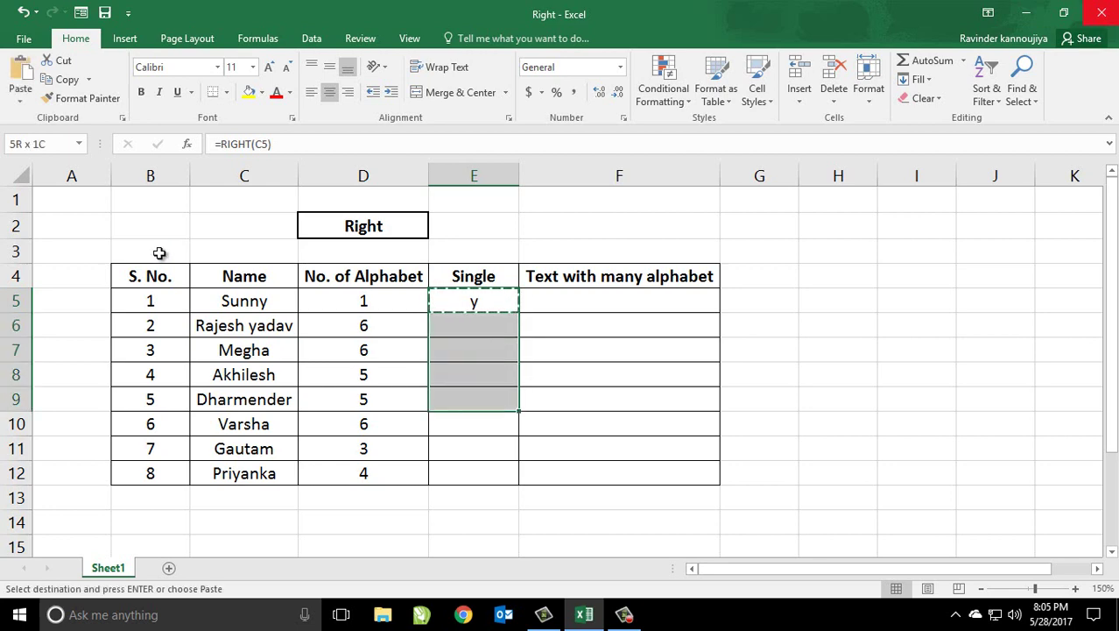
key("shift+Down")
key("shift+Down")
key("shift+Down")
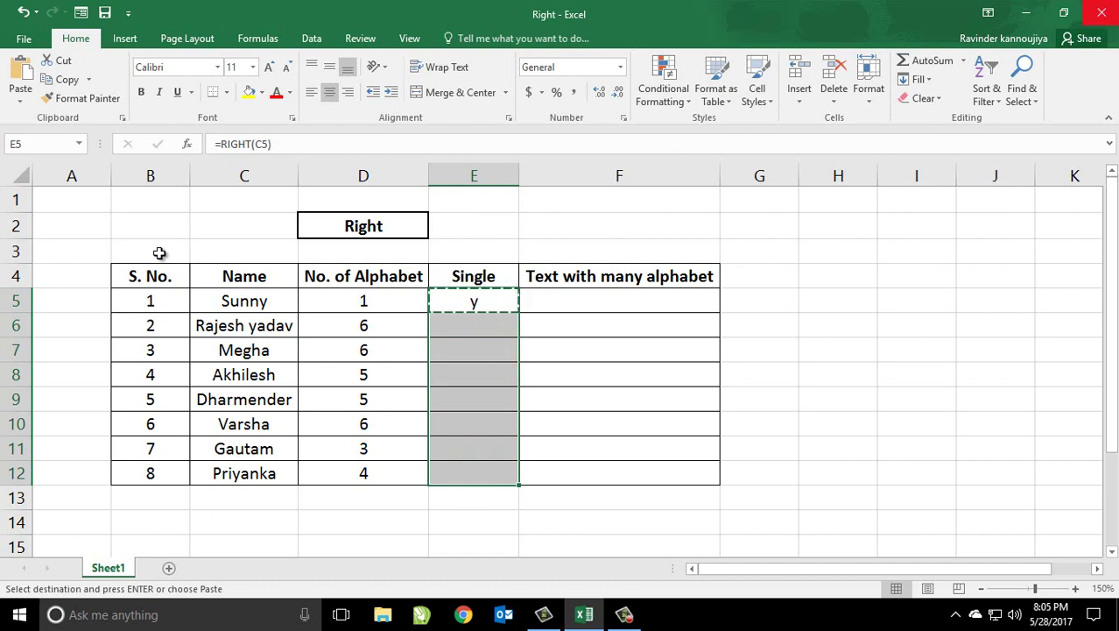
key("ctrl+v")
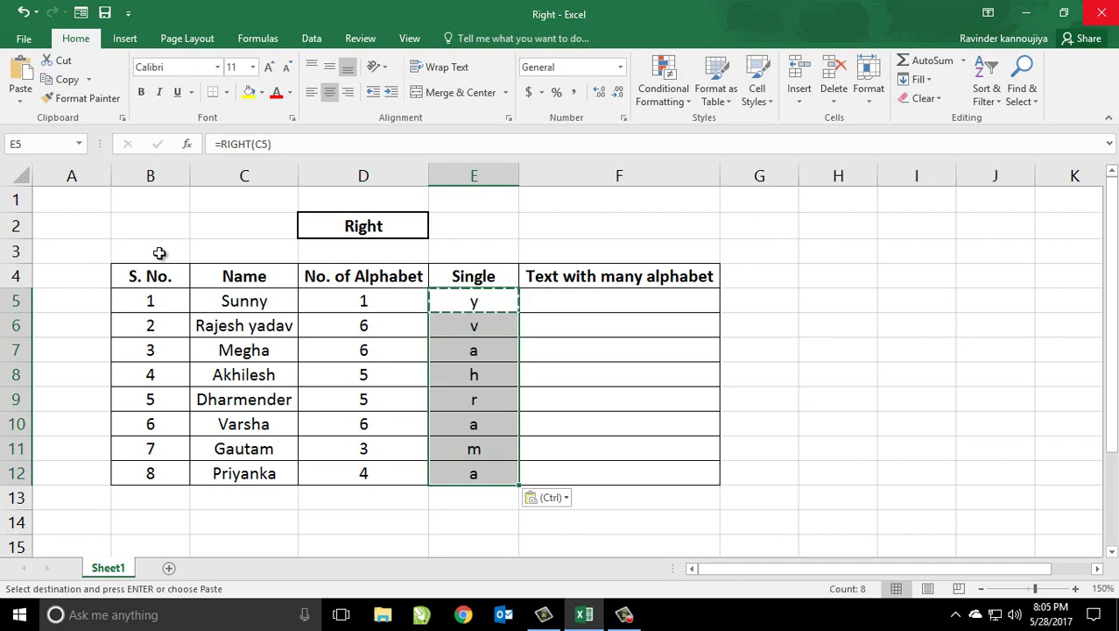
key("Escape")
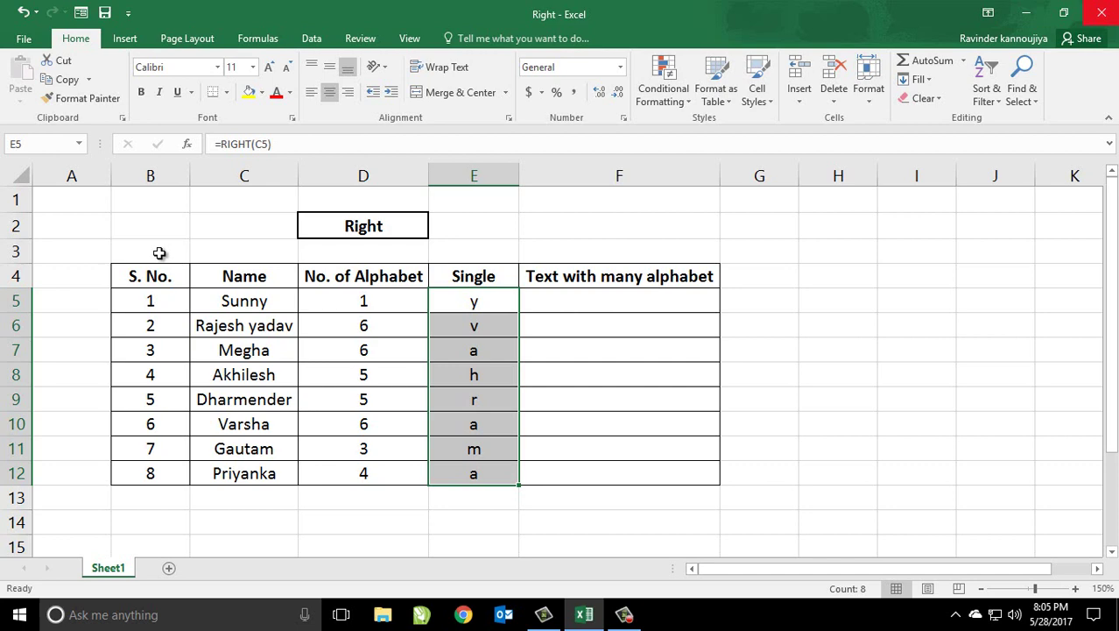
key("Left")
key("Left")
key("Down")
key("Down")
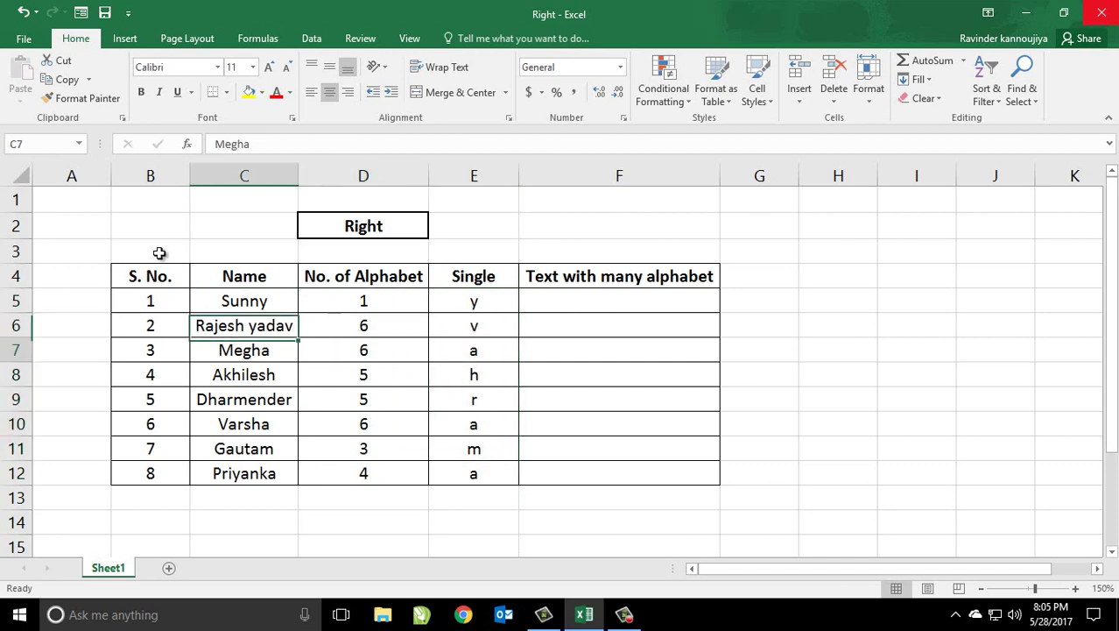
key("Down")
key("Down")
key("Down")
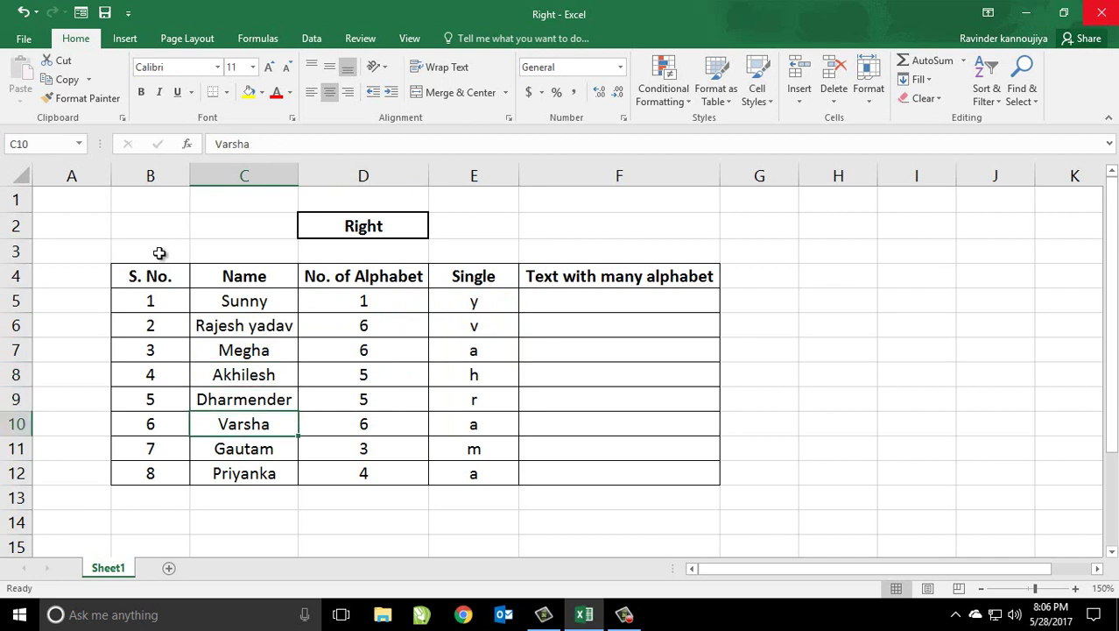
key("Down")
key("Down")
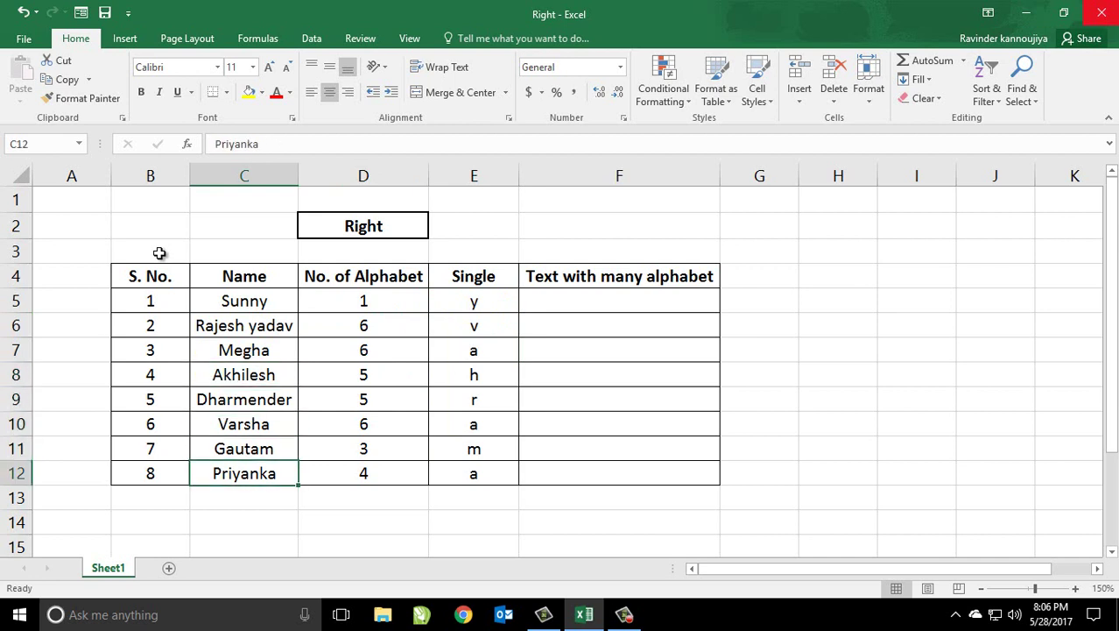
key("Right")
key("Right")
key("Up")
key("Up")
key("Up")
key("Up")
key("Up")
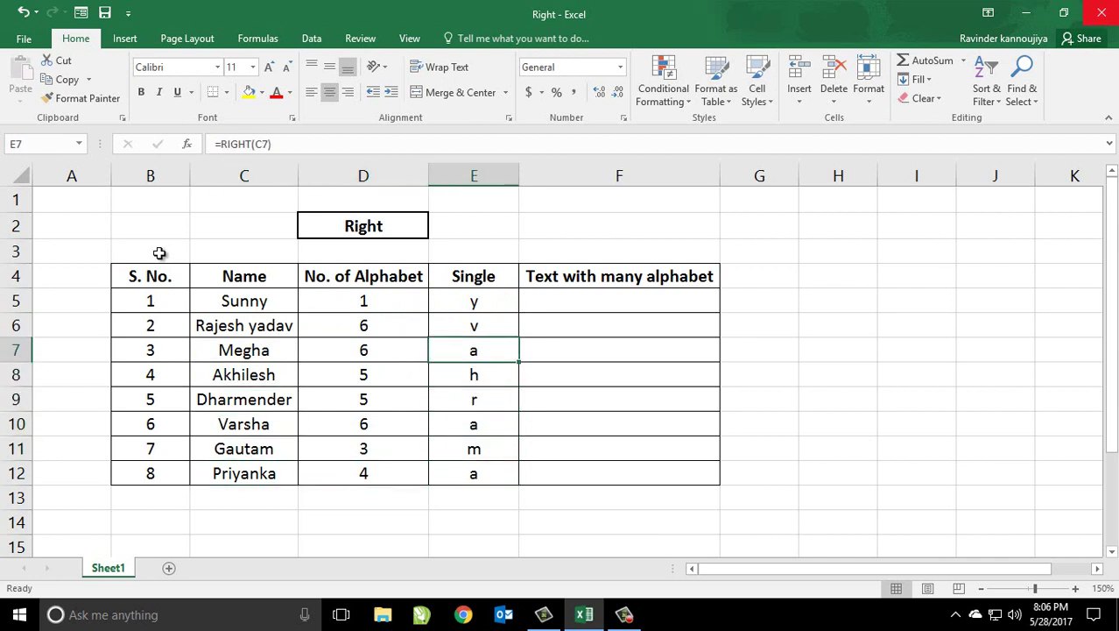
key("Up")
key("Up")
key("Right")
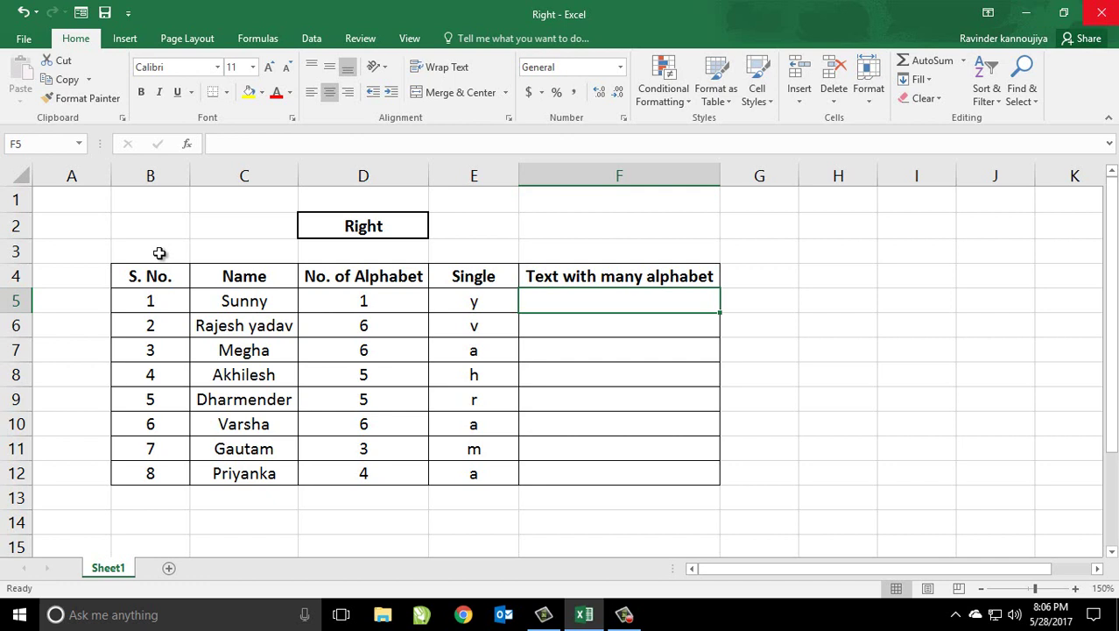
- Enter =RIGHT(C5,D5) in F5 so it returns y for the first name
type("=ri")
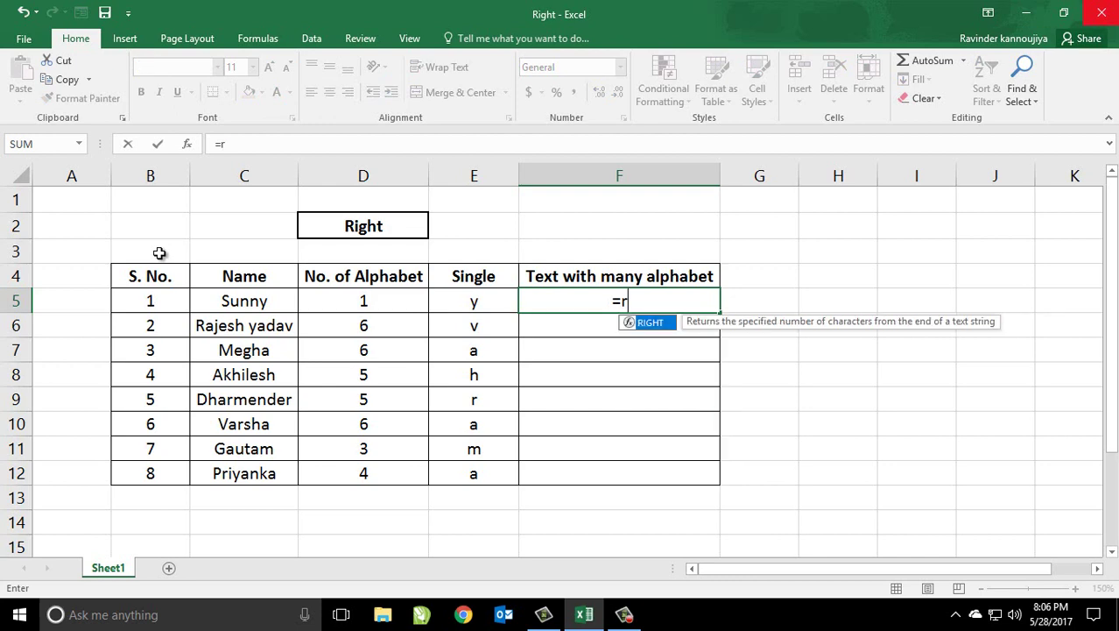
type("ght")
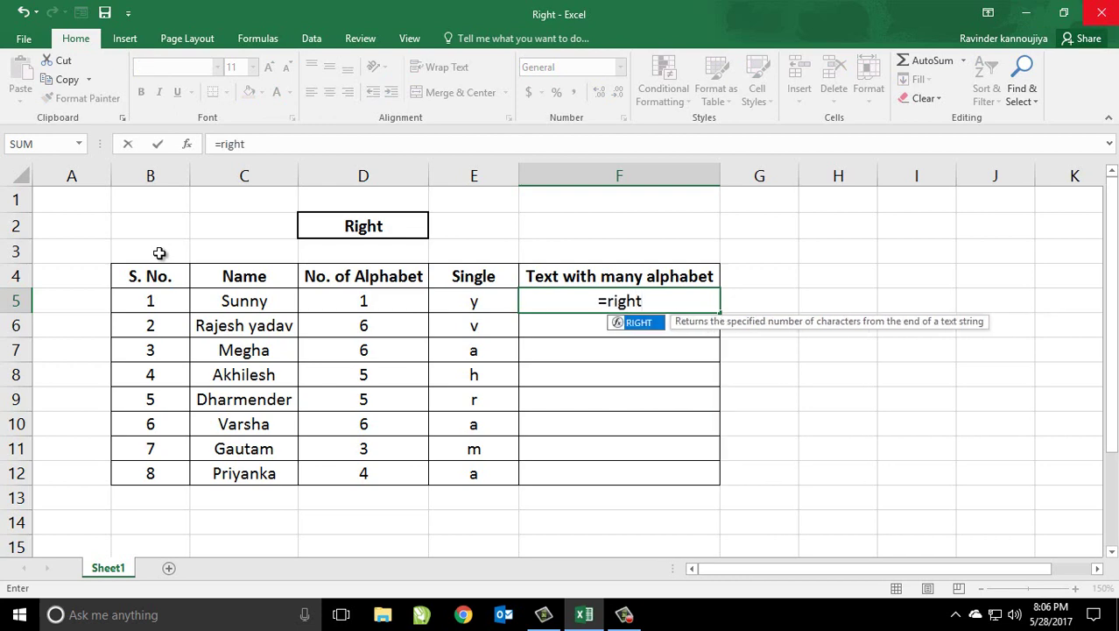
key("Tab")
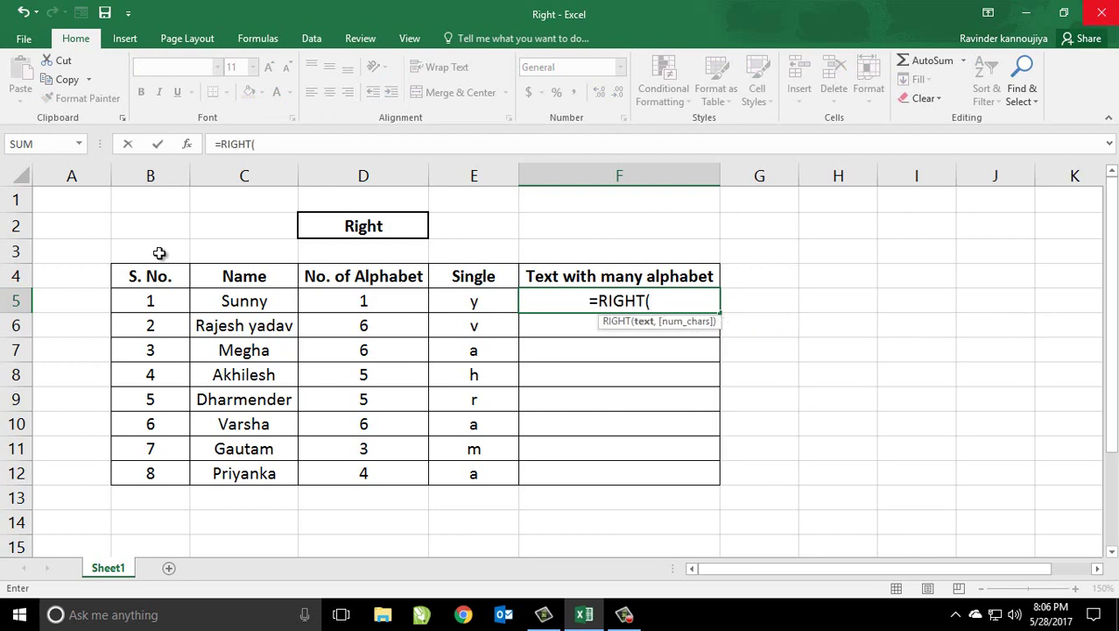
key("Left")
key("Left")
key("Left")
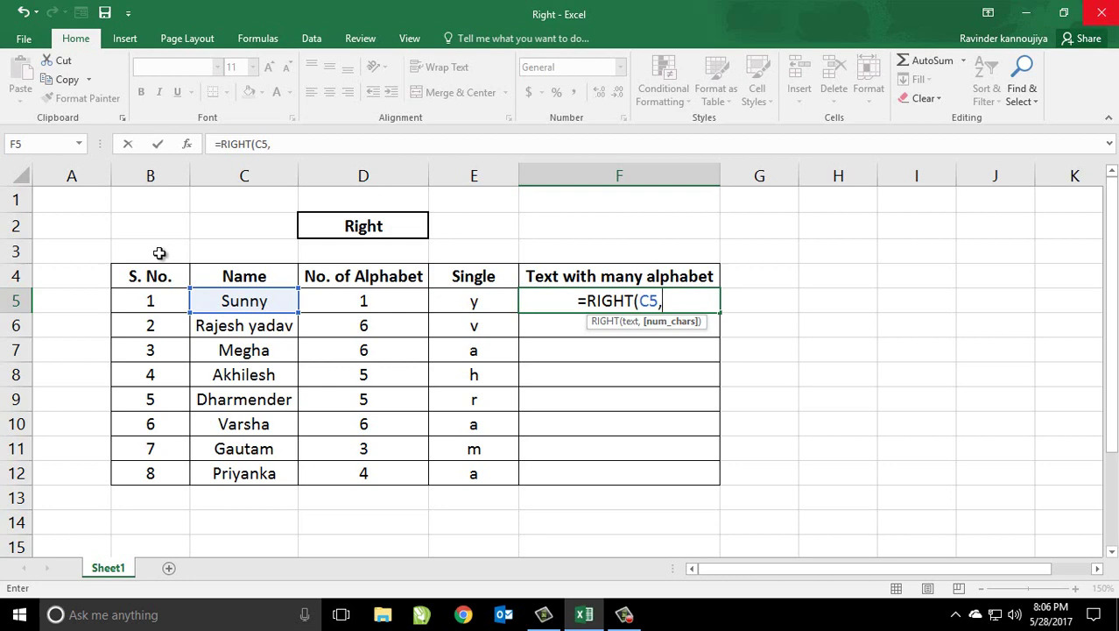
key("Left")
key("Left")
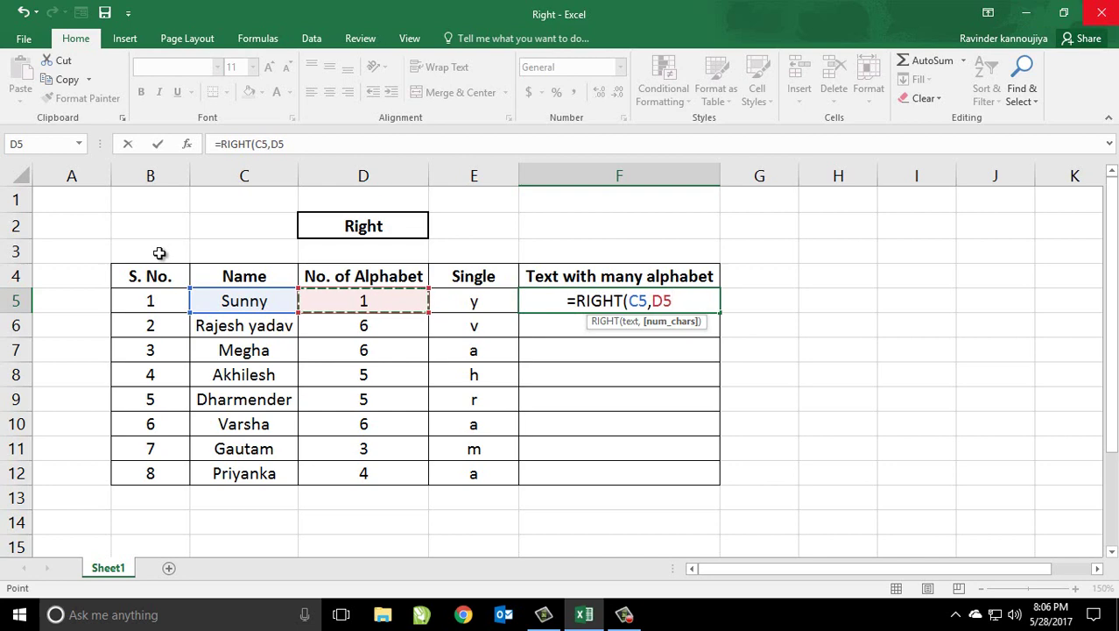
type(")")
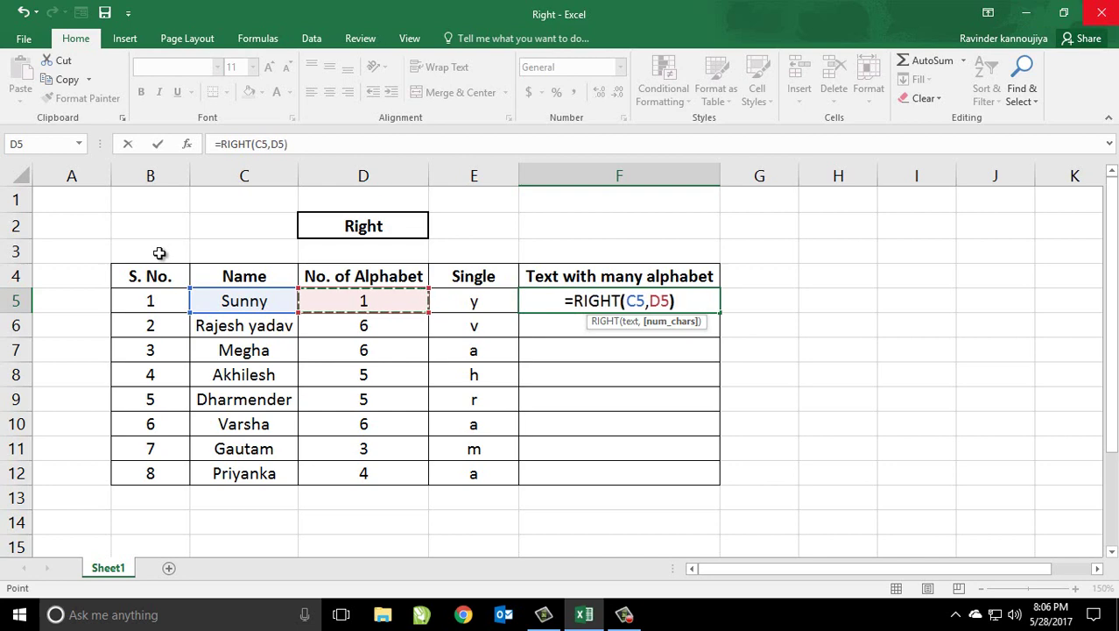
key("Return")
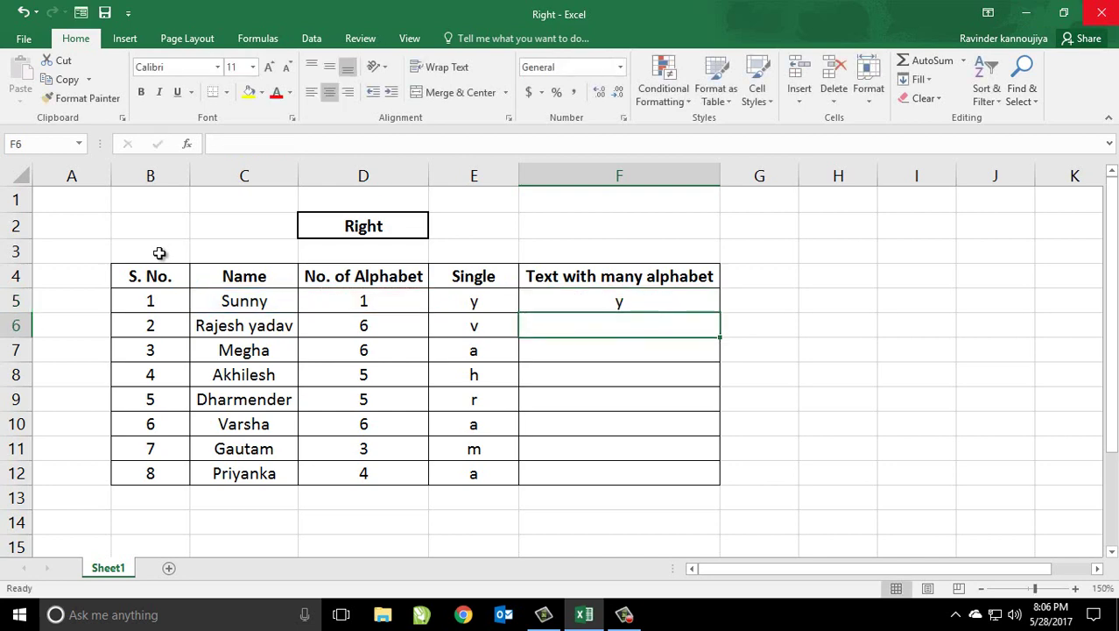
key("Up")
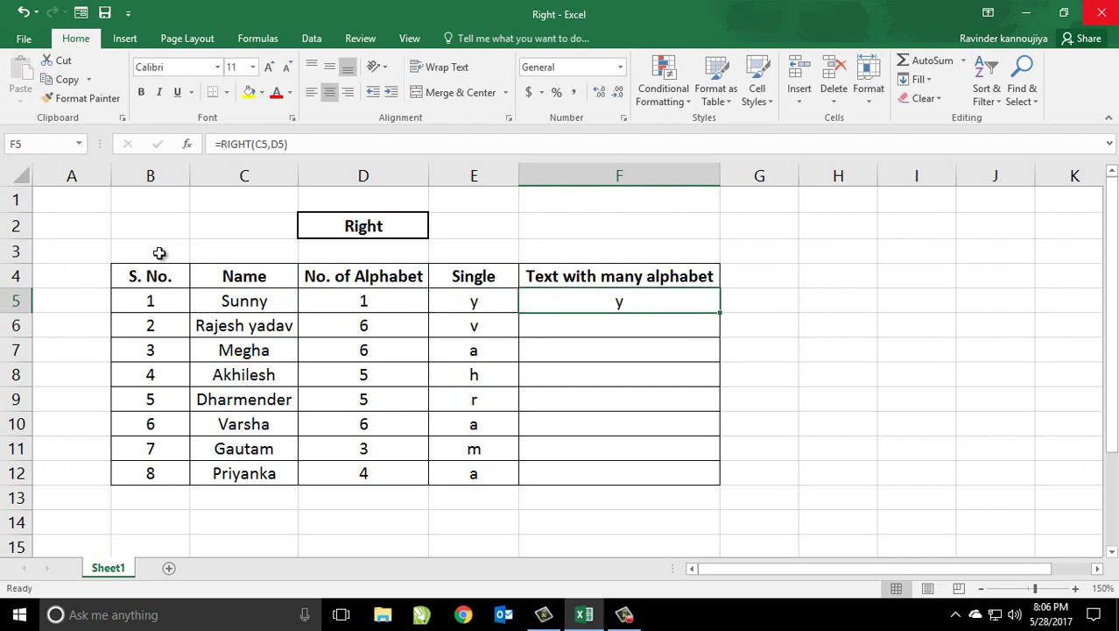
key("Left")
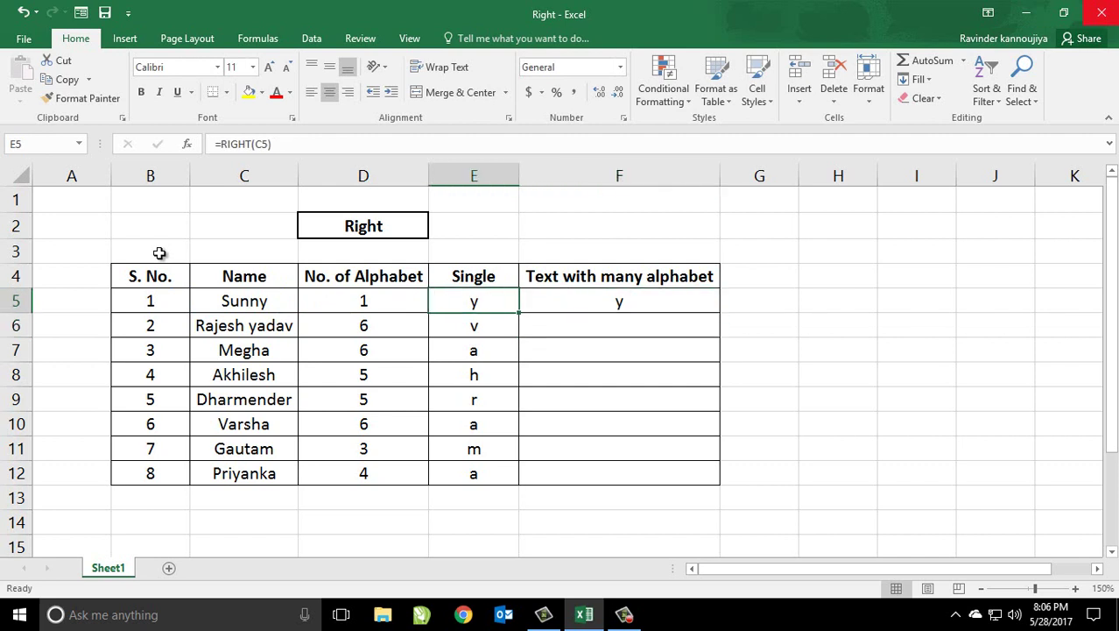
key("Left")
key("Left")
key("Right")
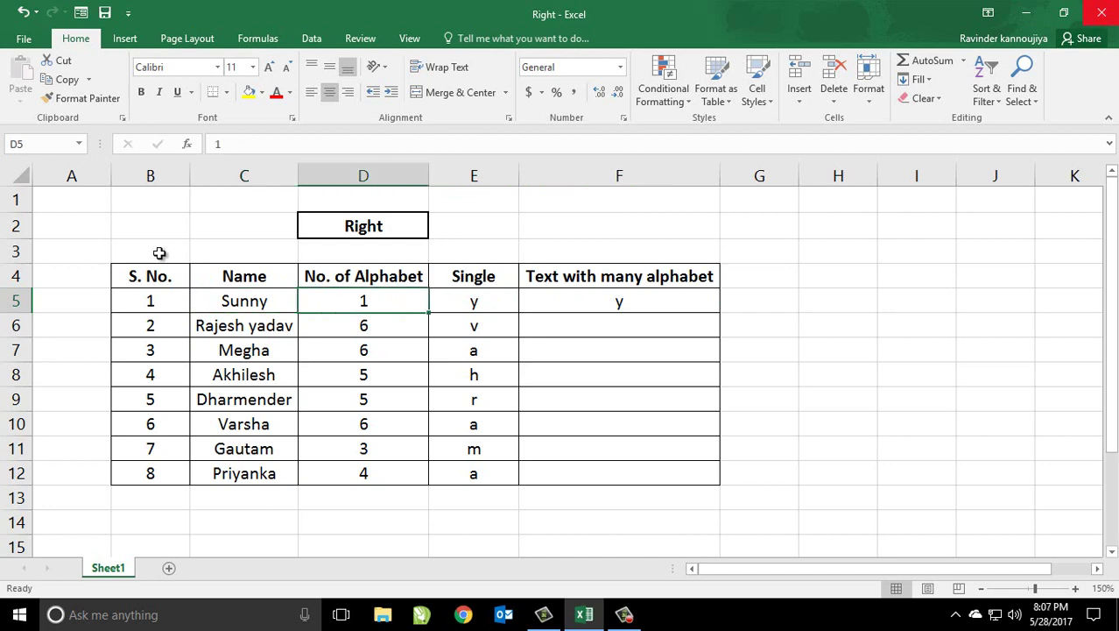
key("Right")
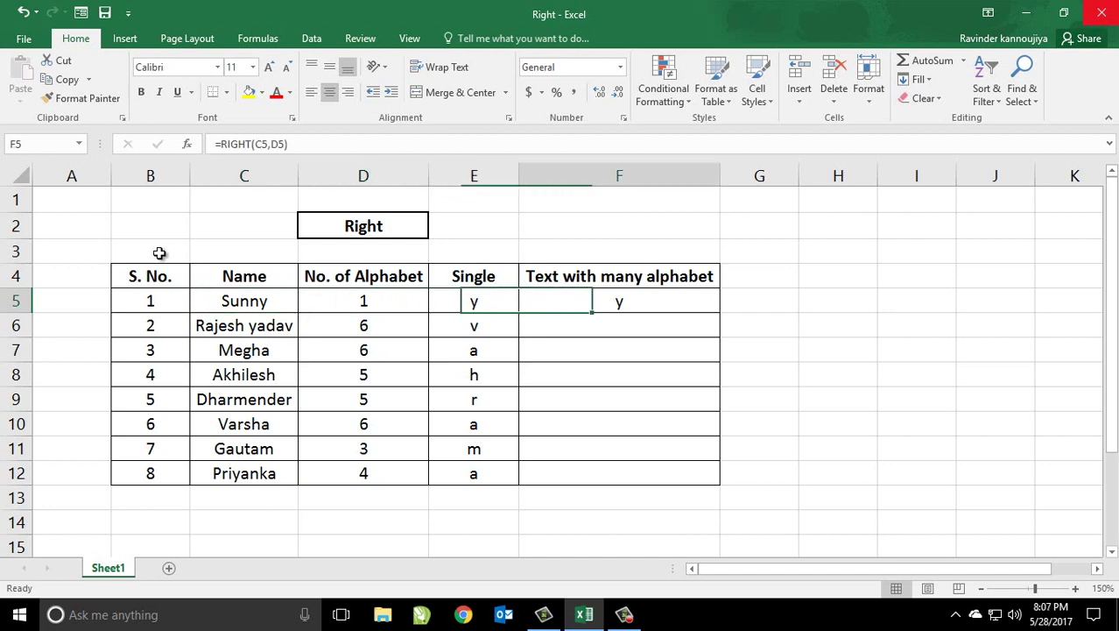
key("Right")
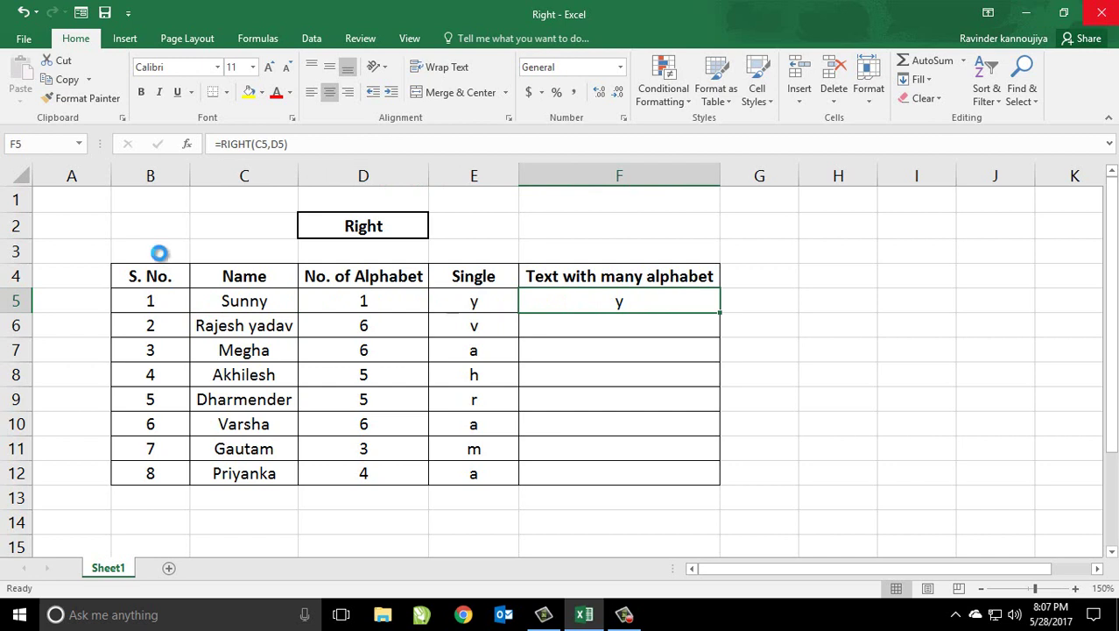
- Copy the F5 formula into F6:F12 so each row shows its name's last D characters
key("ctrl+c")
key("shift+Down")
key("shift+Down")
key("shift+Down")
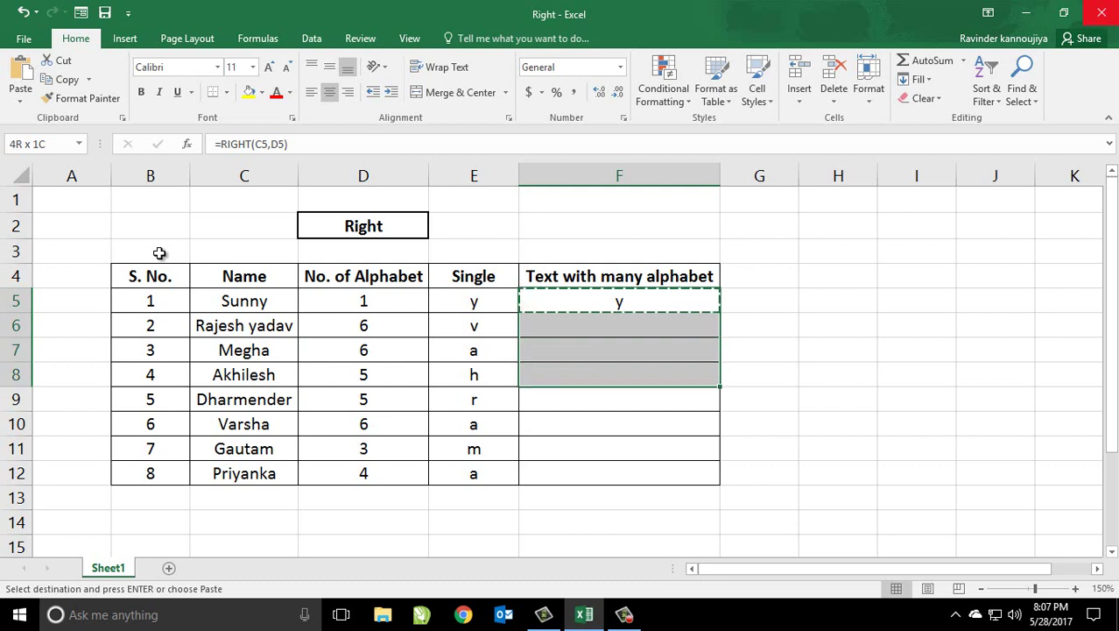
key("shift+Down")
key("shift+Down")
key("shift+Down")
key("shift+Down")
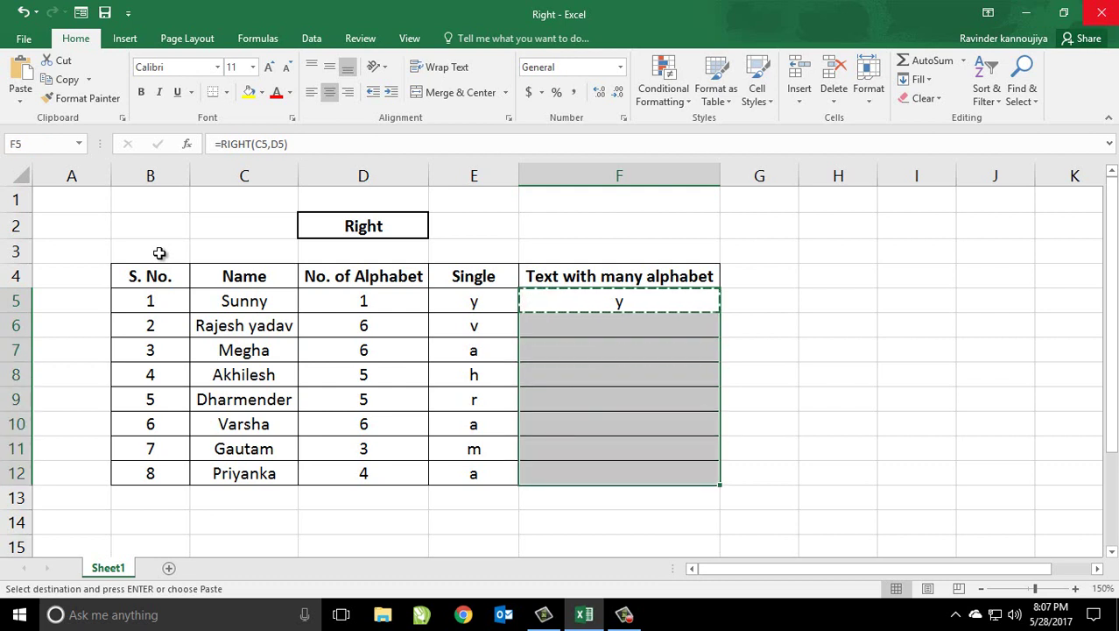
key("ctrl+v")
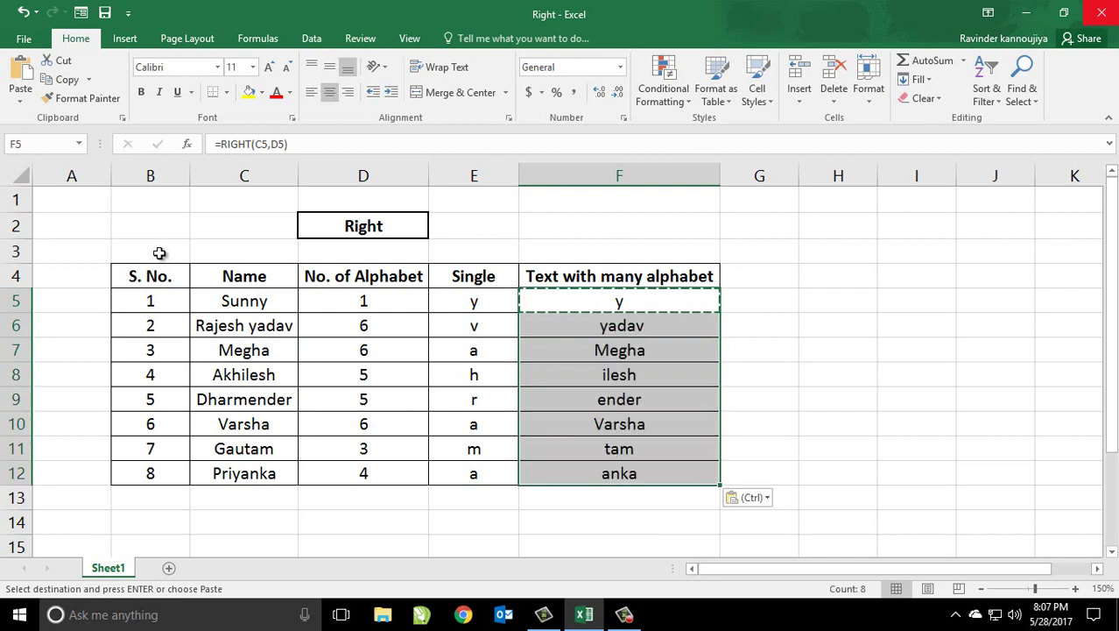
key("Escape")
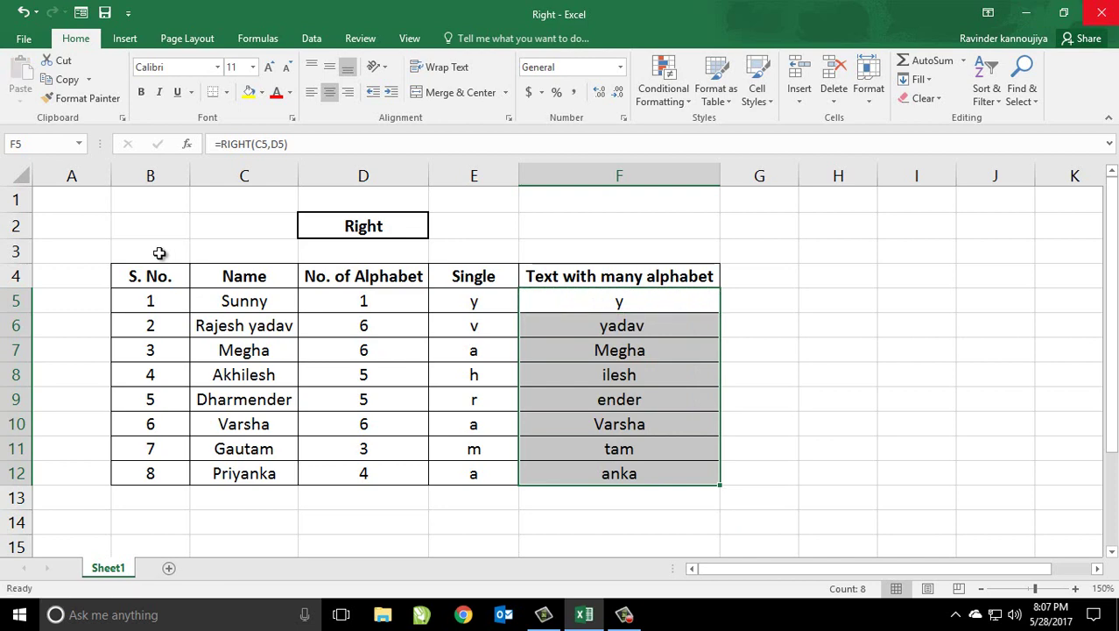
key("Left")
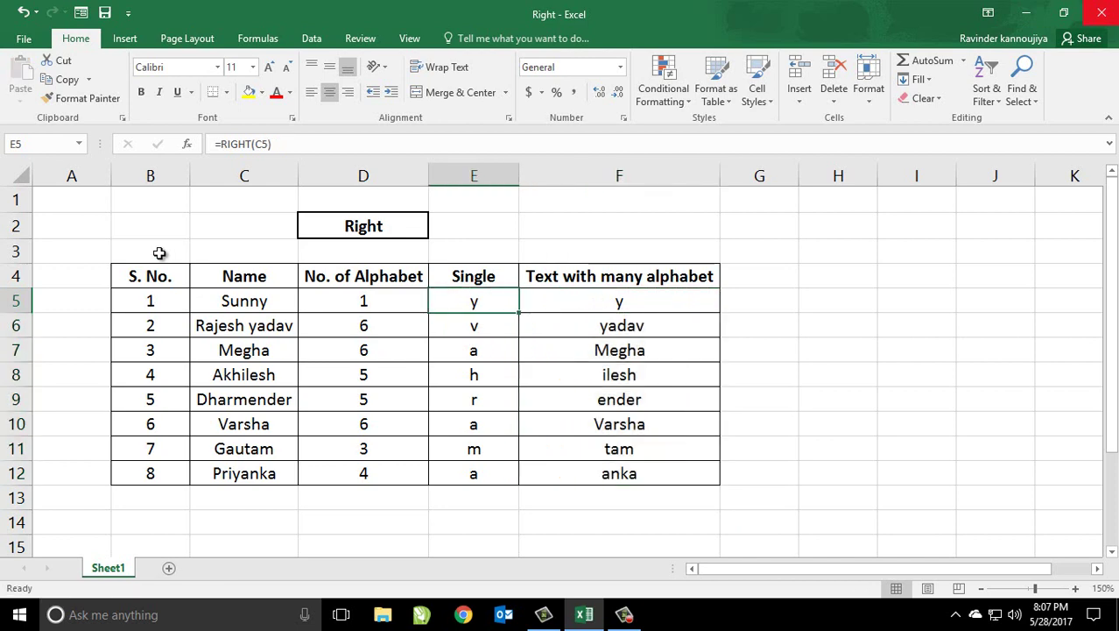
key("Left")
key("Left")
key("Down")
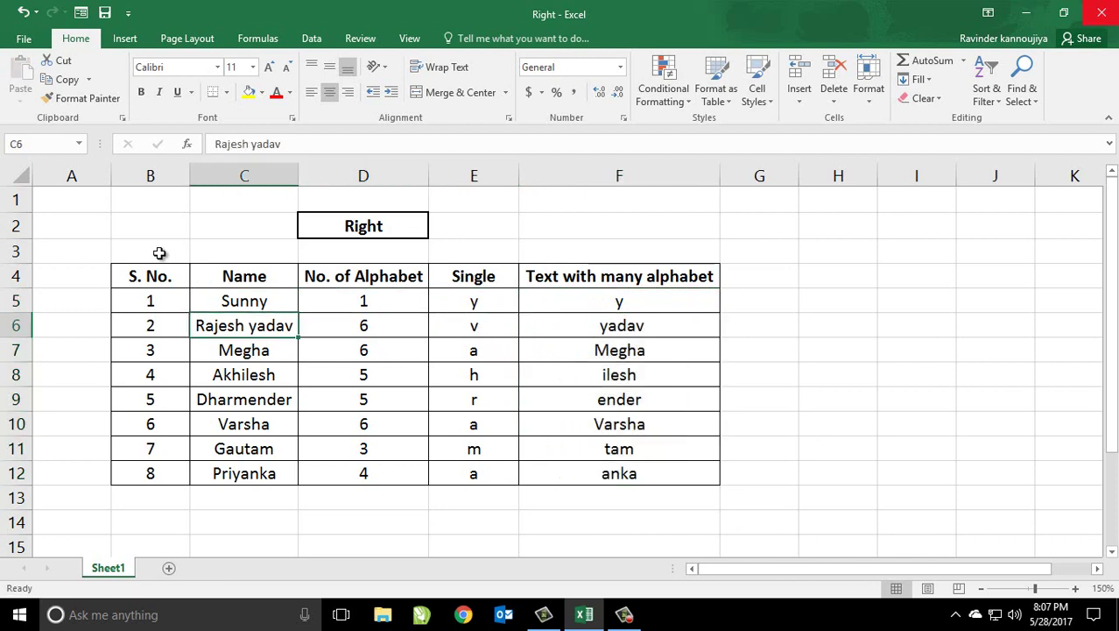
key("Right")
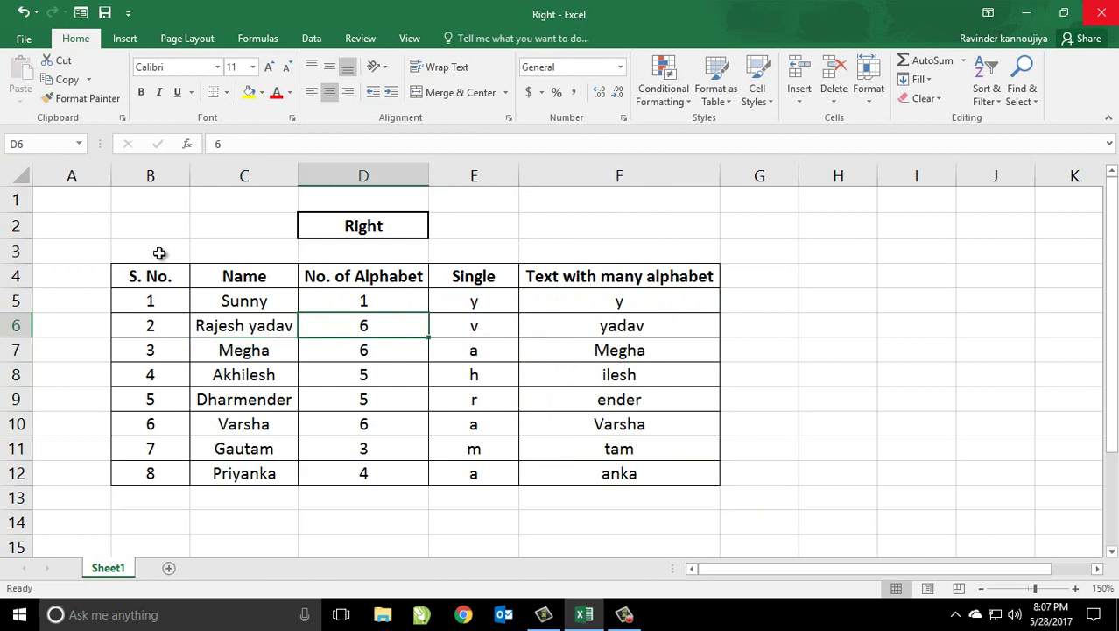
key("Left")
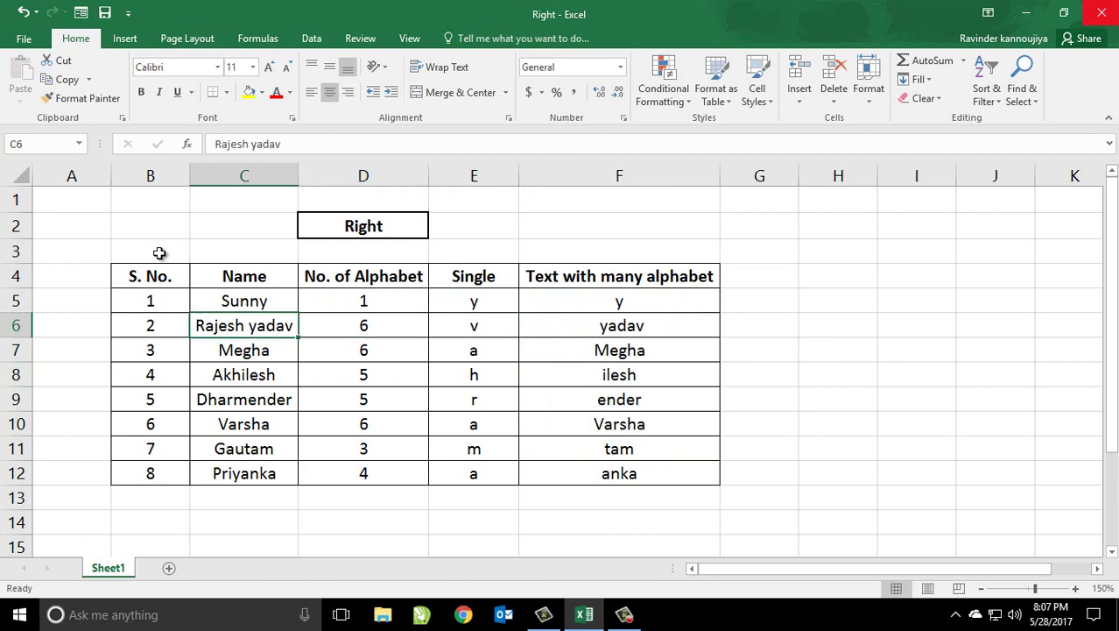
key("Right")
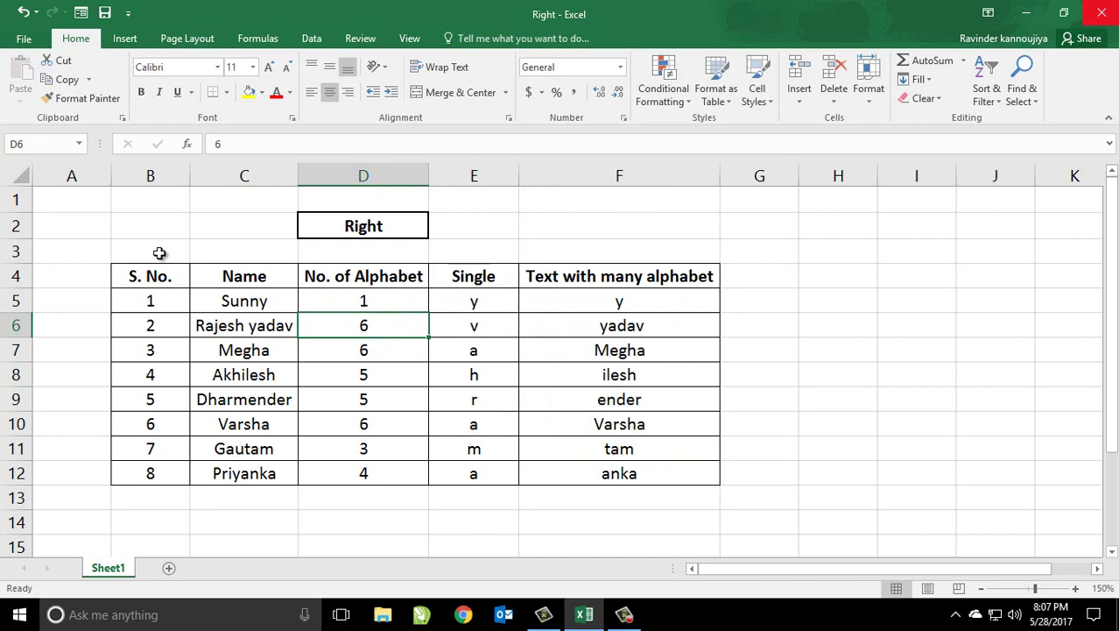
key("Right")
key("Right")
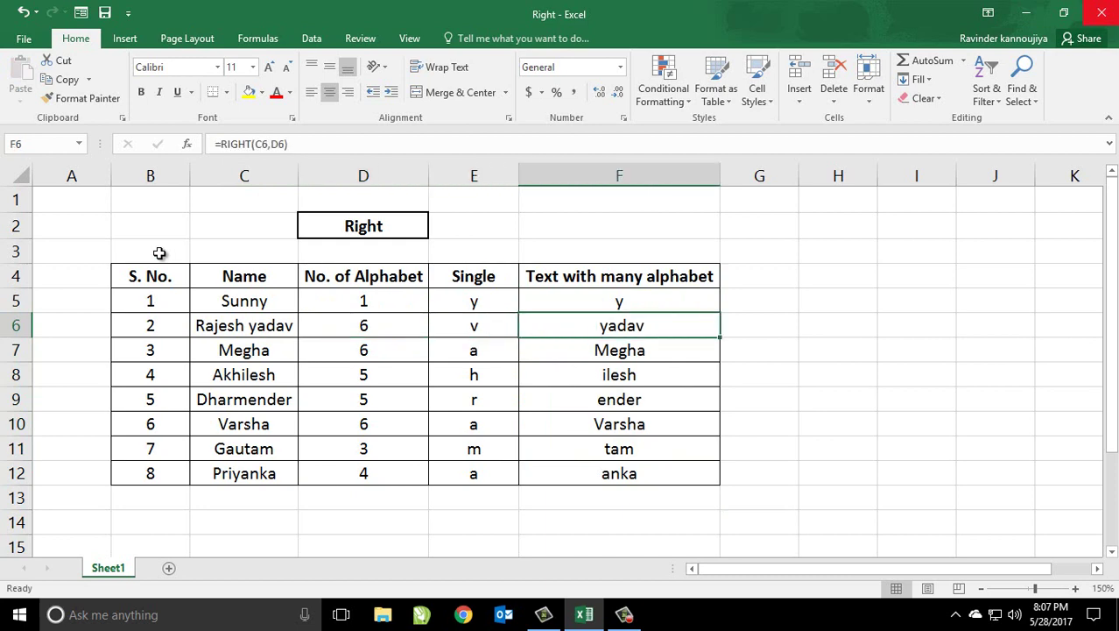
key("Left")
key("Left")
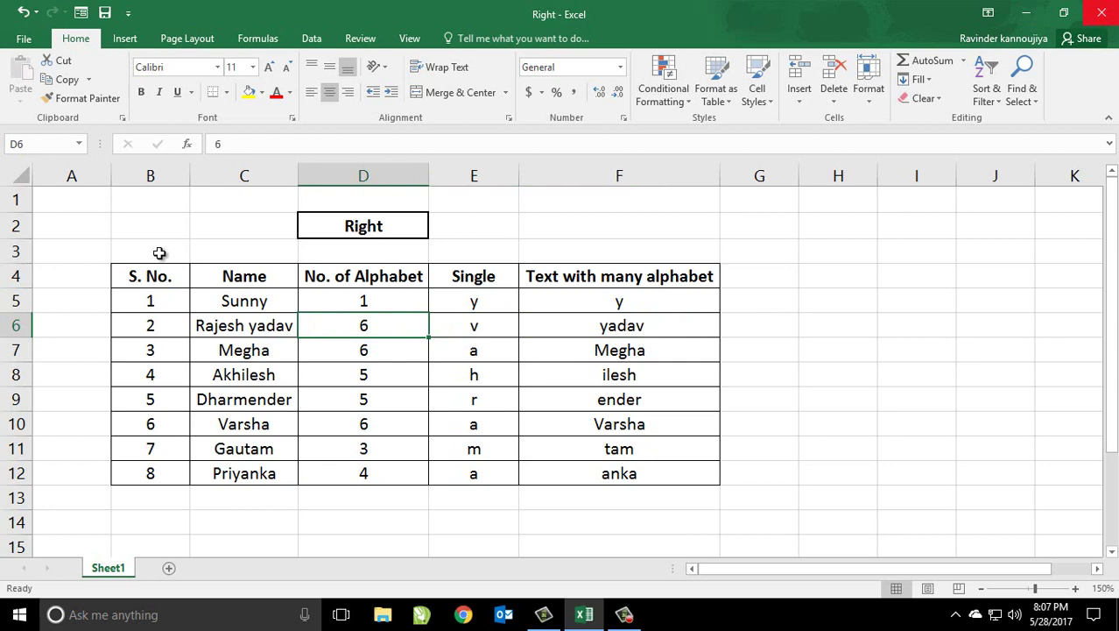
- Change D6's count to 7 so F6 returns seven characters, then review column F down to F12
type("7")
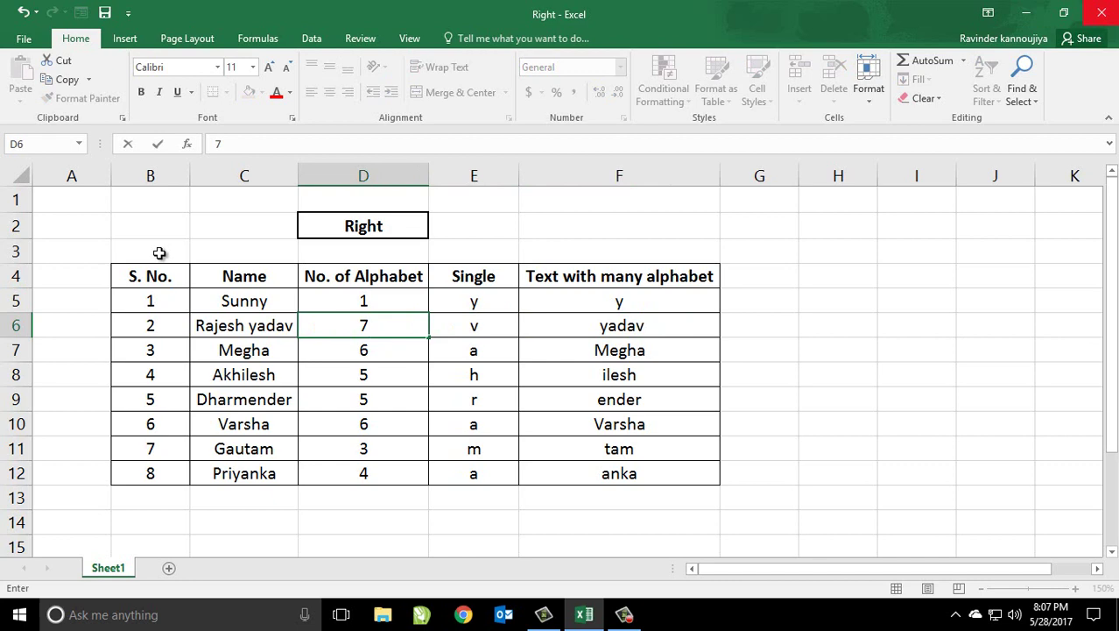
key("Return")
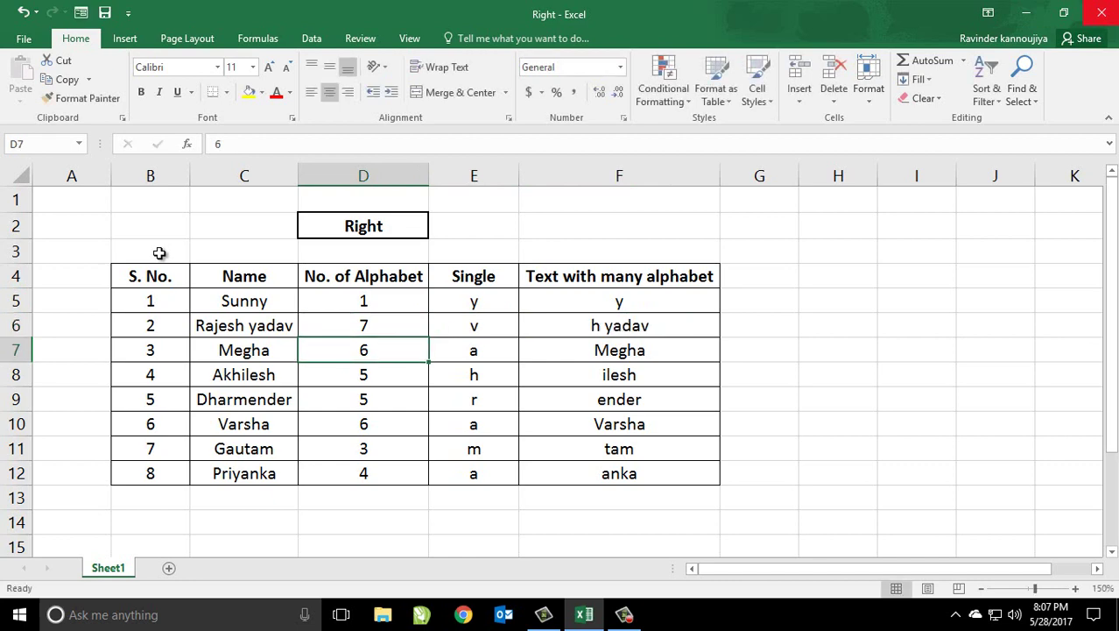
key("Right")
key("Right")
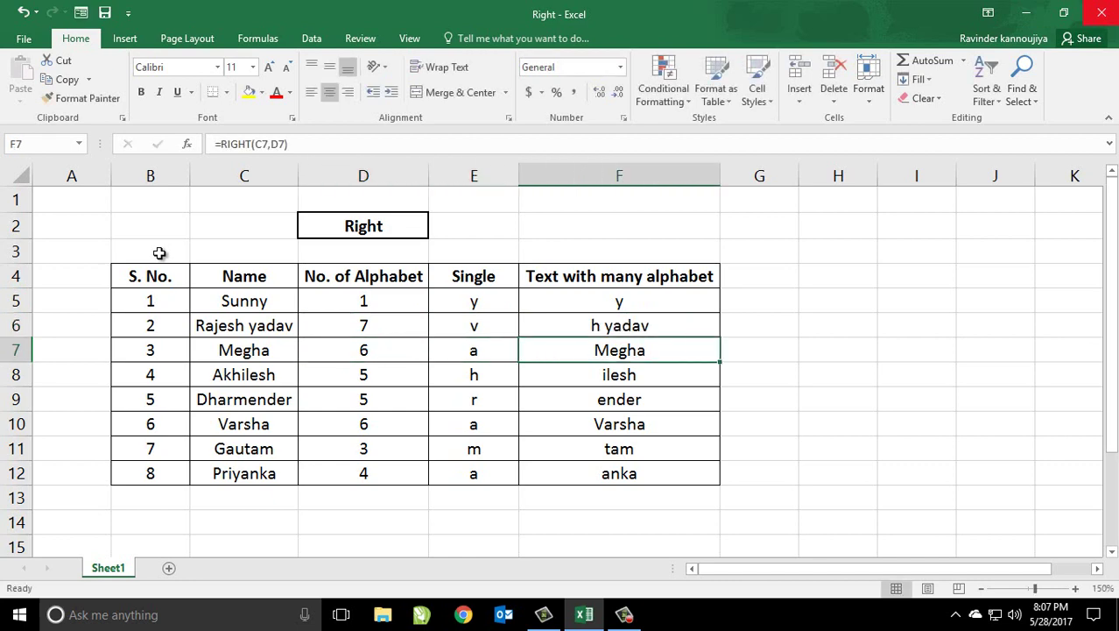
key("Down")
key("Down")
key("Down")
key("Down")
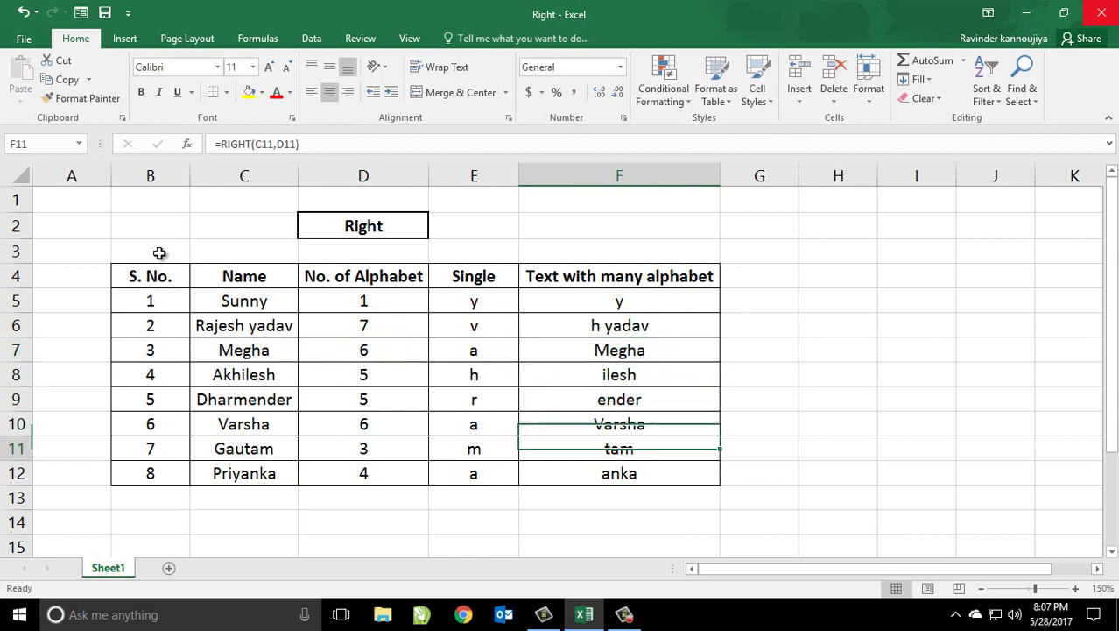
key("Down")
key("Left")
key("Left")
key("Left")
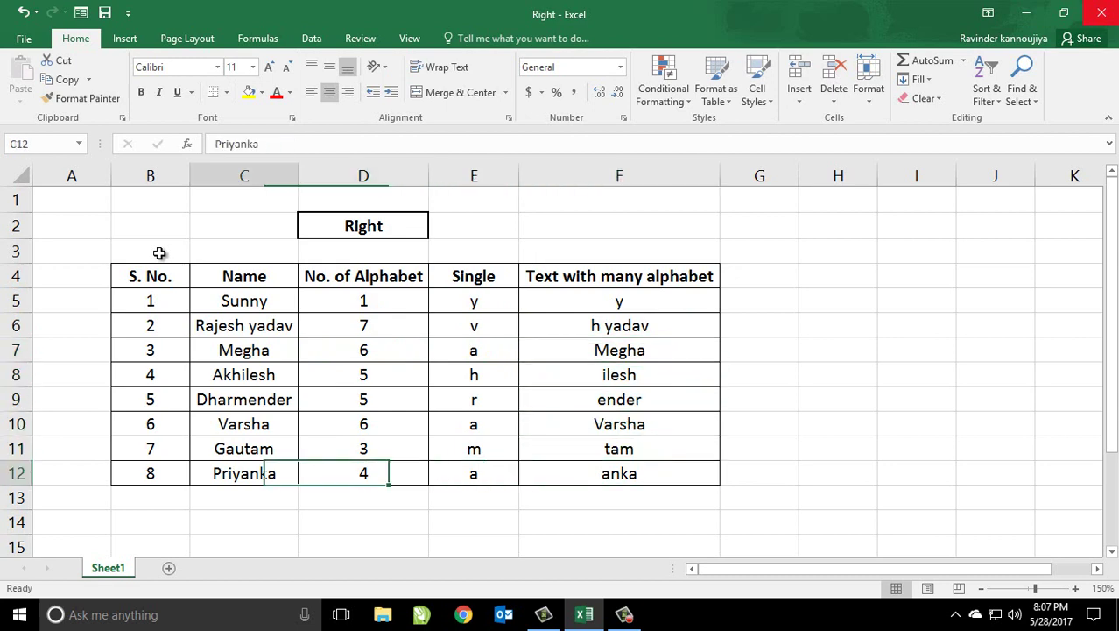
key("Right")
key("Right")
key("Right")
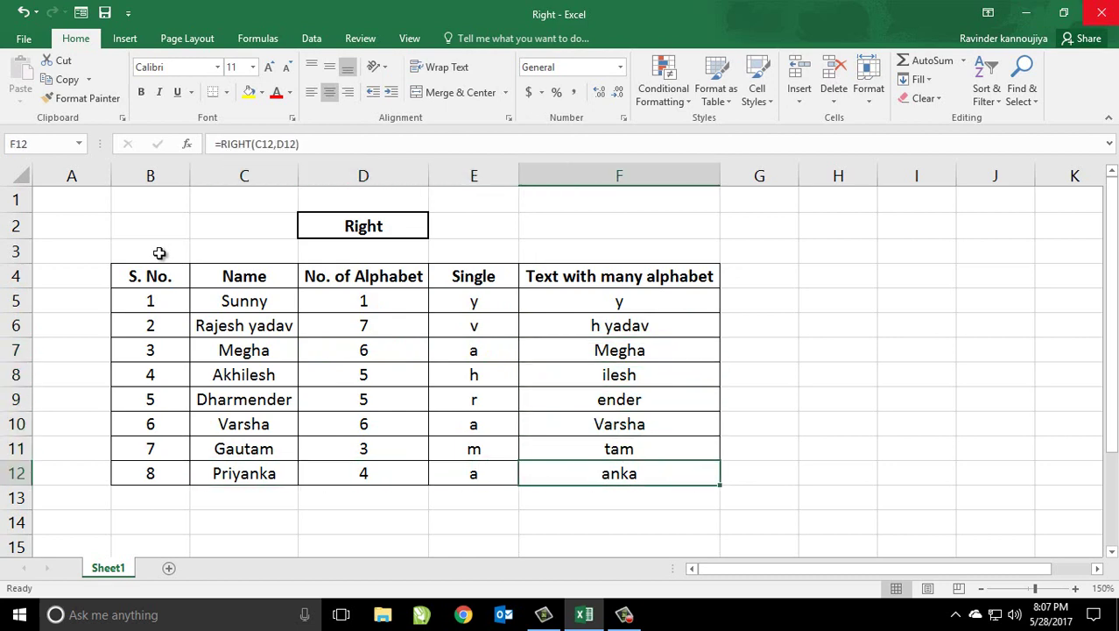